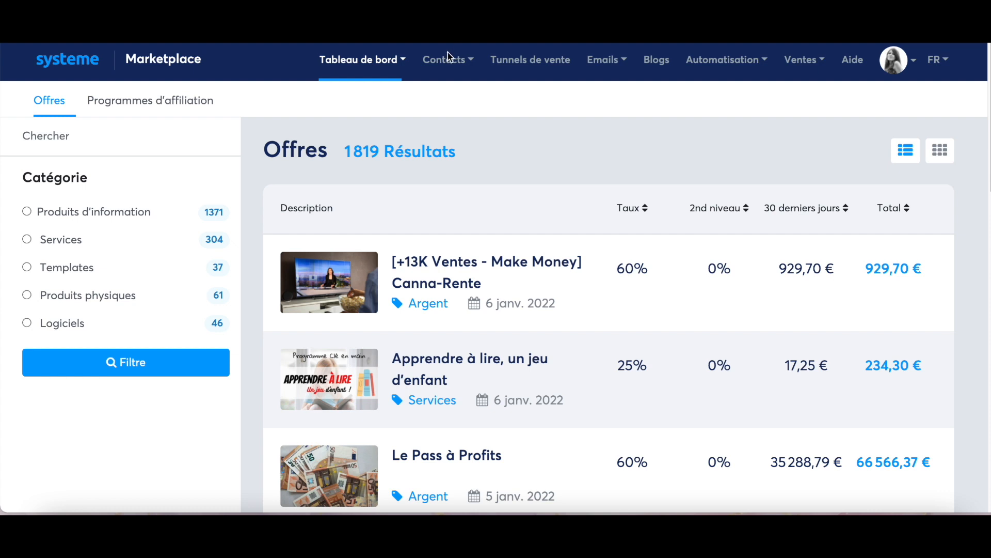
Start a new contact tag and name it "clients formations".
left_click(454, 66)
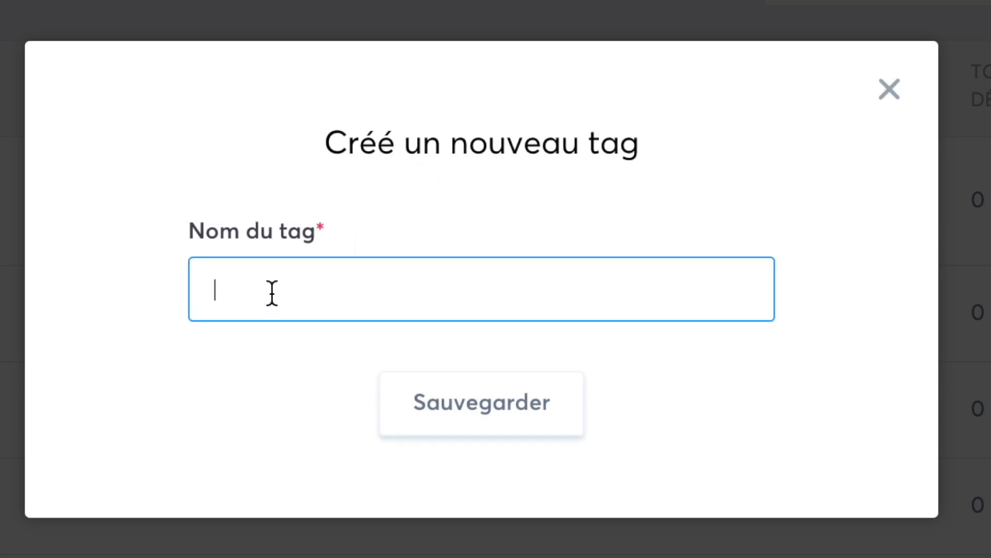
type("clients formations ")
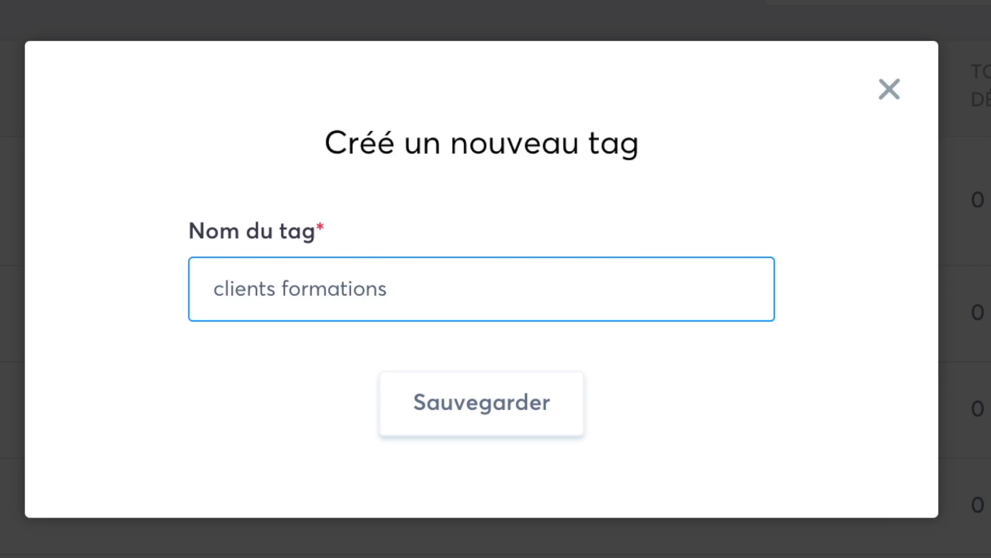
Create a sales funnel named "TDV produit J" of type "Construisez votre audience" with Euro as currency.
type("J")
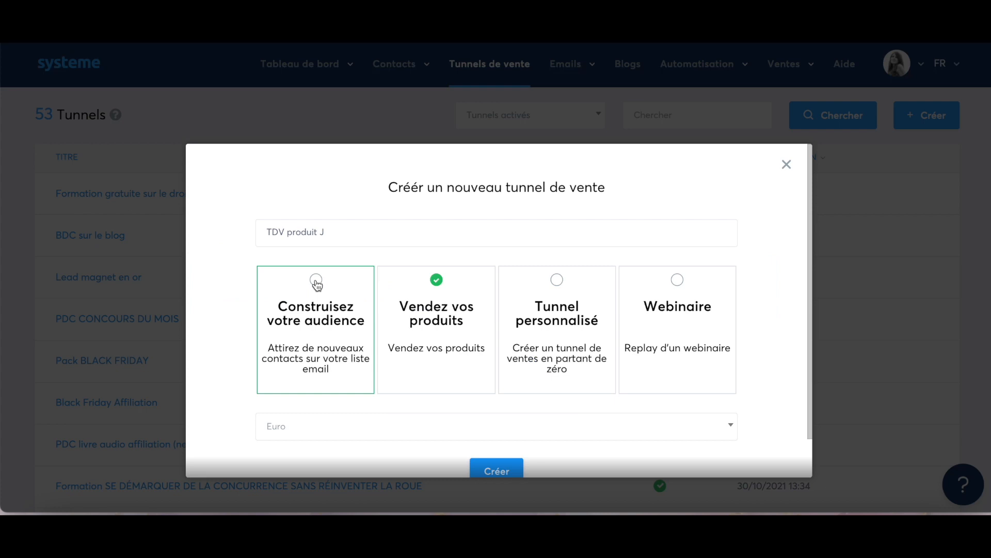
left_click(316, 281)
scroll(344, 312, "down", 1)
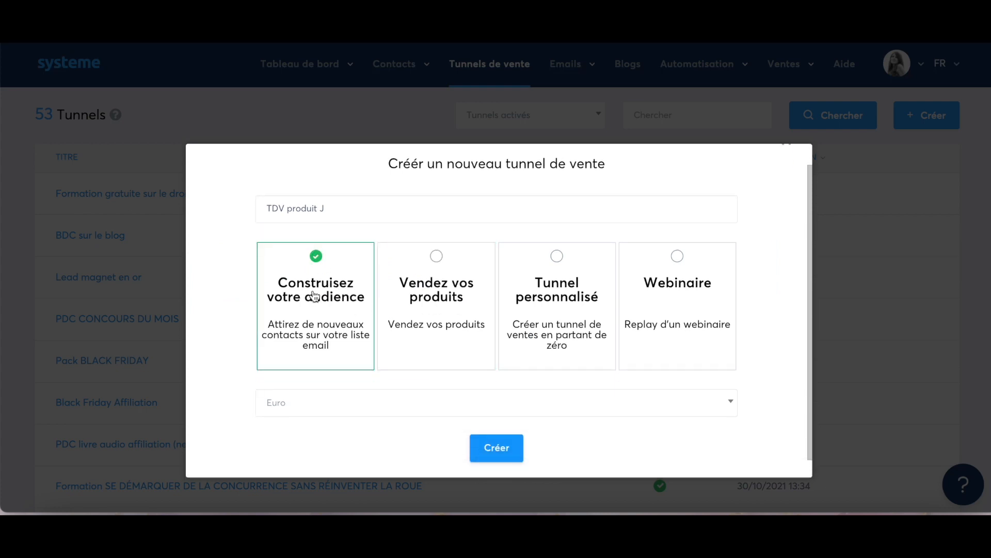
scroll(316, 325, "down", 1)
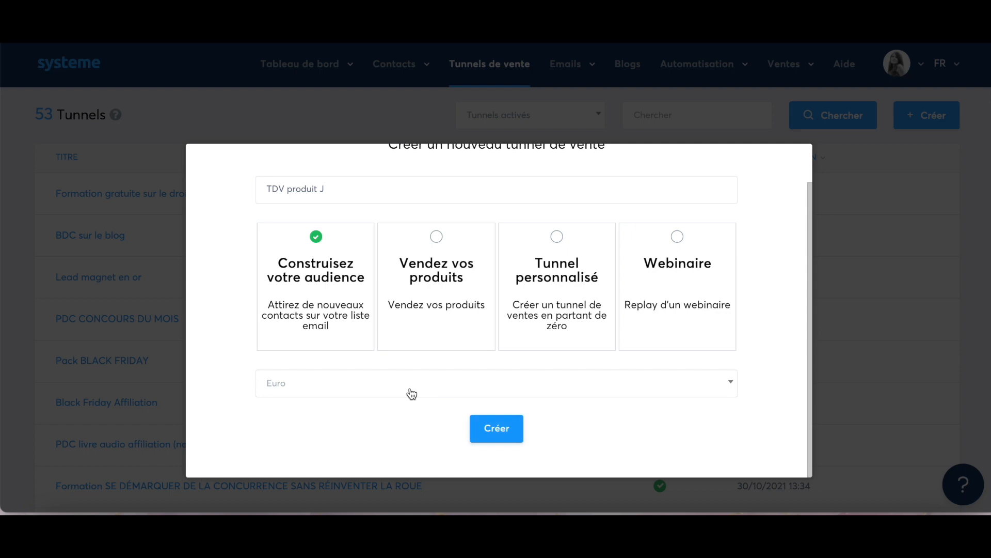
left_click(311, 388)
left_click(315, 274)
left_click(496, 428)
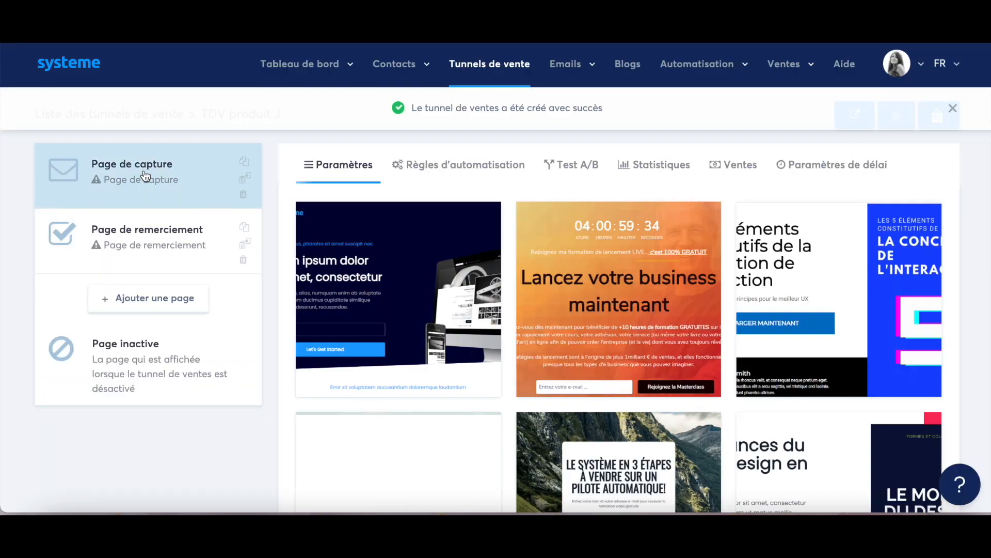
Browse the capture page templates and select "Le système en 3 étapes à vendre sur un pilote automatique!".
scroll(684, 327, "down", 2)
scroll(683, 326, "down", 6)
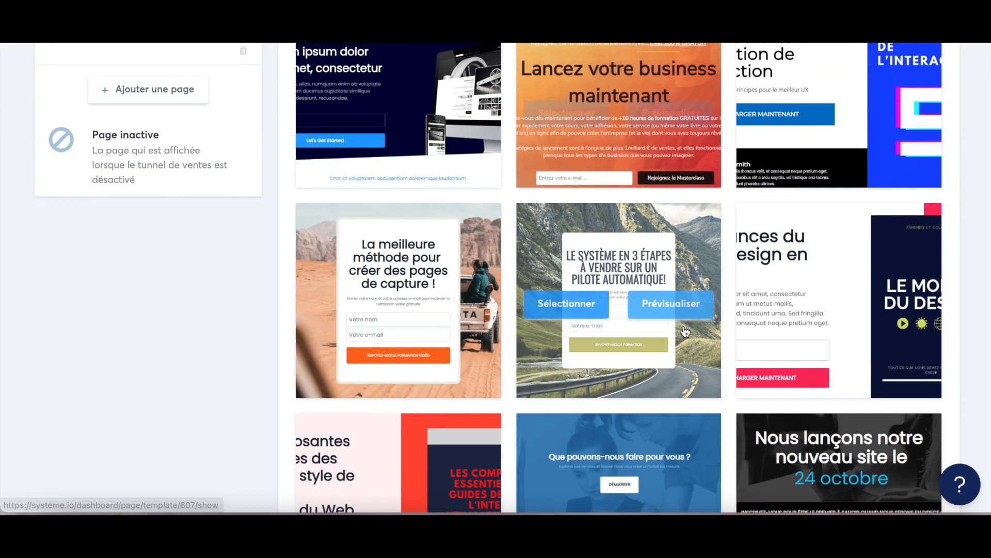
scroll(683, 324, "up", 5)
scroll(686, 331, "up", 2)
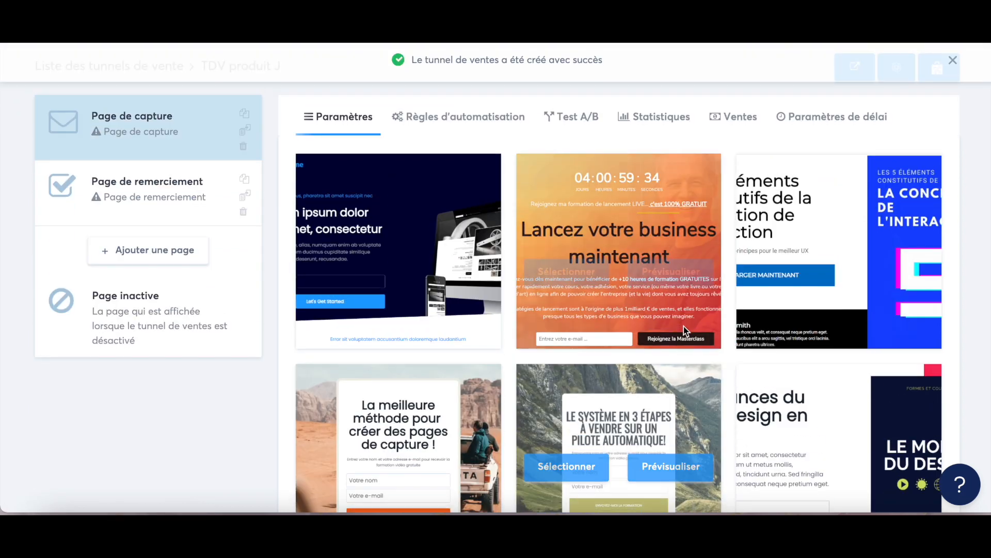
scroll(599, 318, "down", 3)
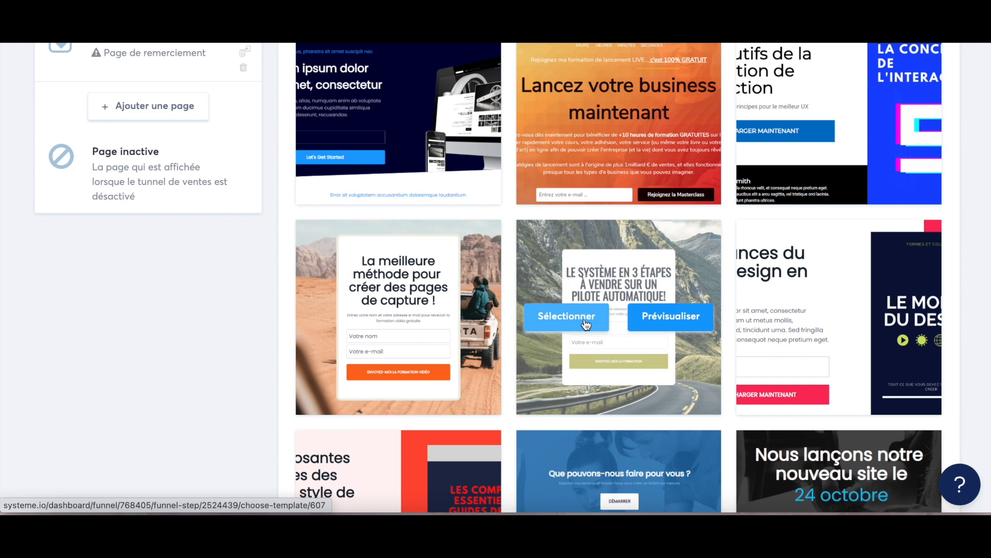
left_click(585, 323)
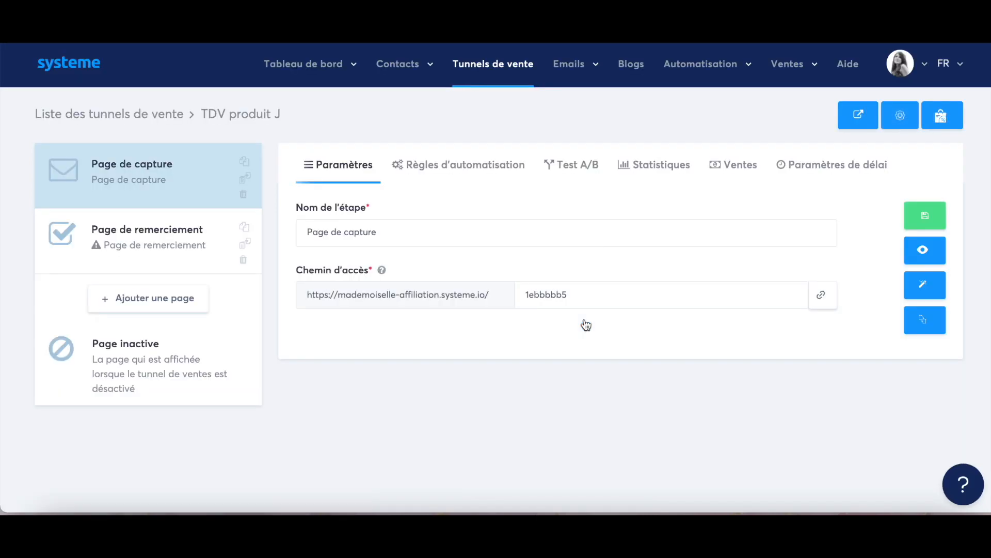
Open the capture page in the page editor, save it and exit the editor.
left_click(927, 285)
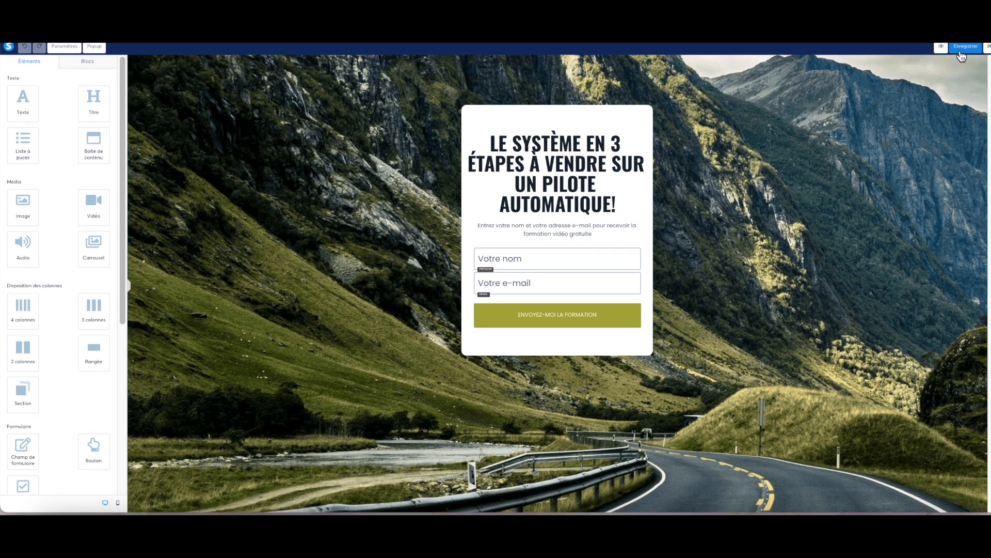
left_click(959, 49)
left_click(987, 50)
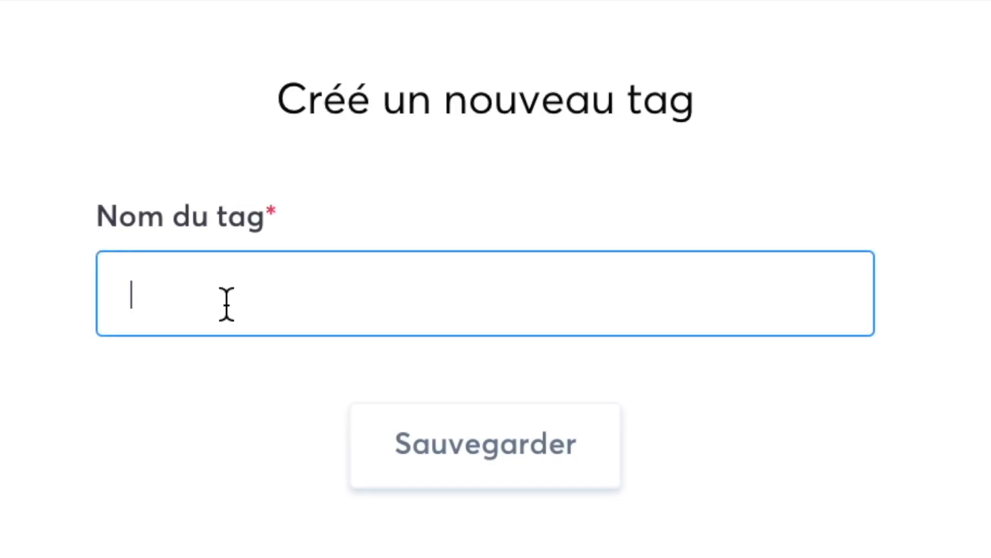
Name the new contact tag "prospect J" and save it.
type("p")
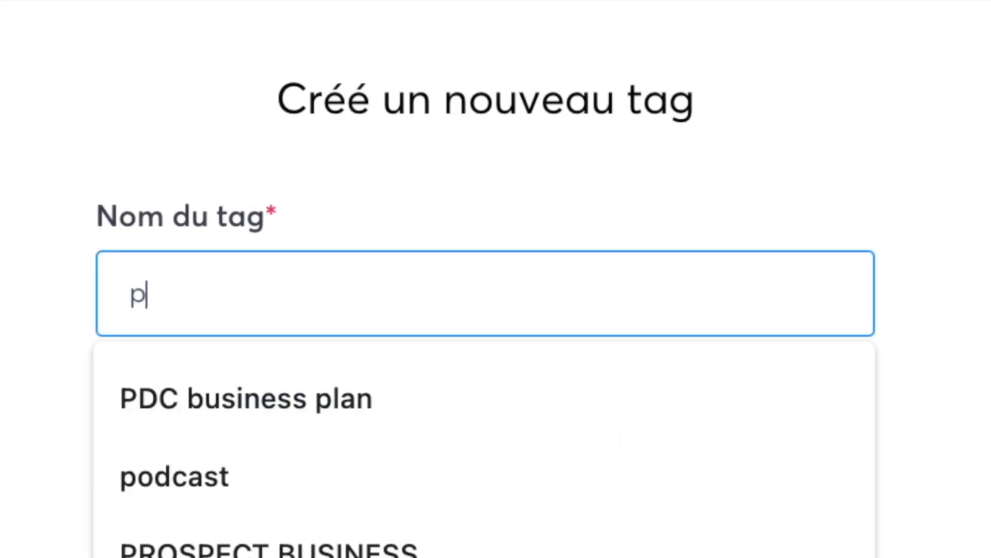
type("rospect J")
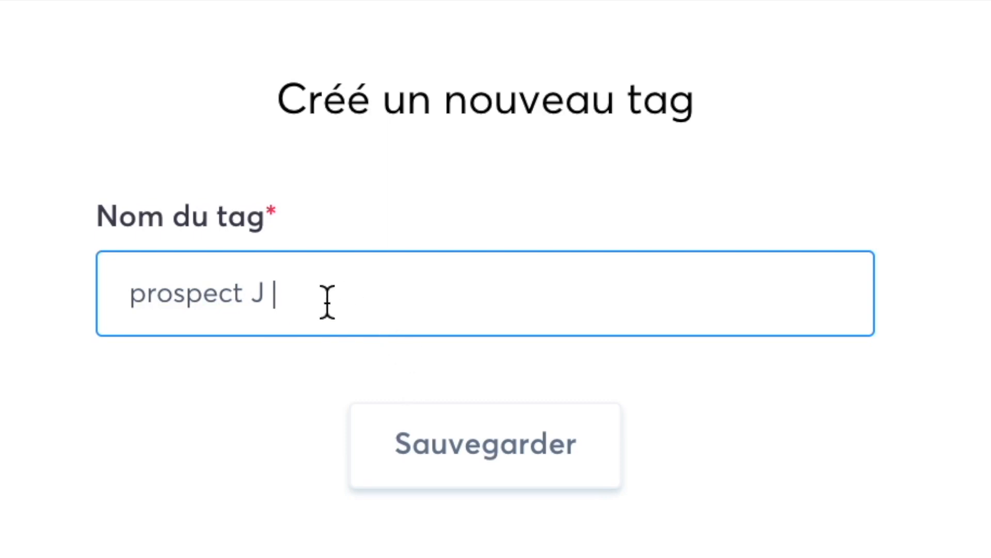
left_click(480, 449)
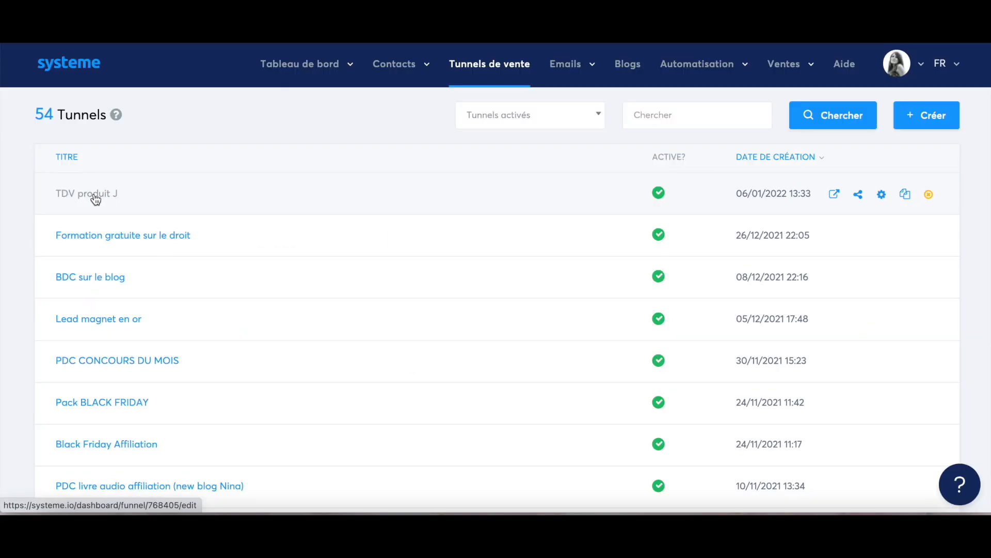
In the "TDV produit J" funnel, select the purple "Merci pour votre inscription !" template for the thank-you page.
left_click(93, 199)
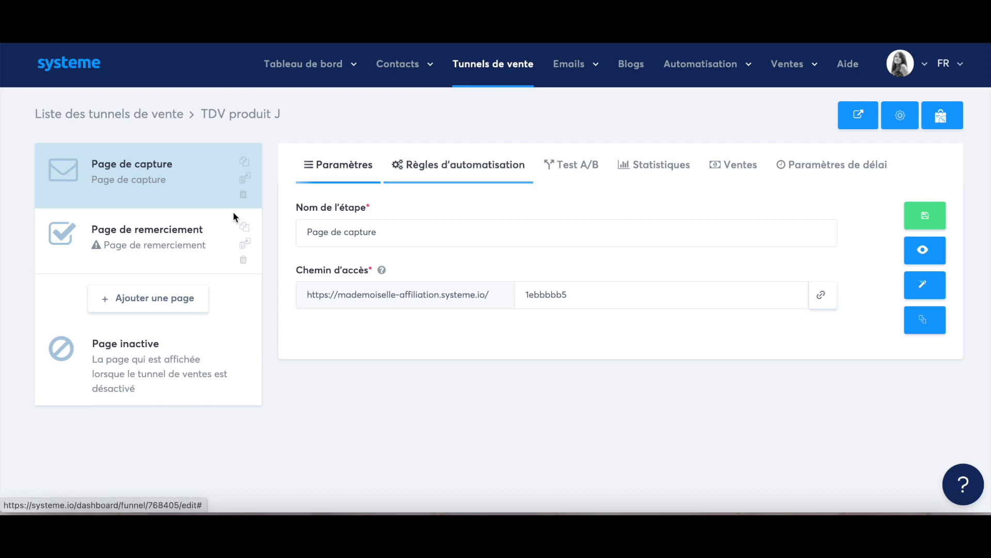
left_click(130, 250)
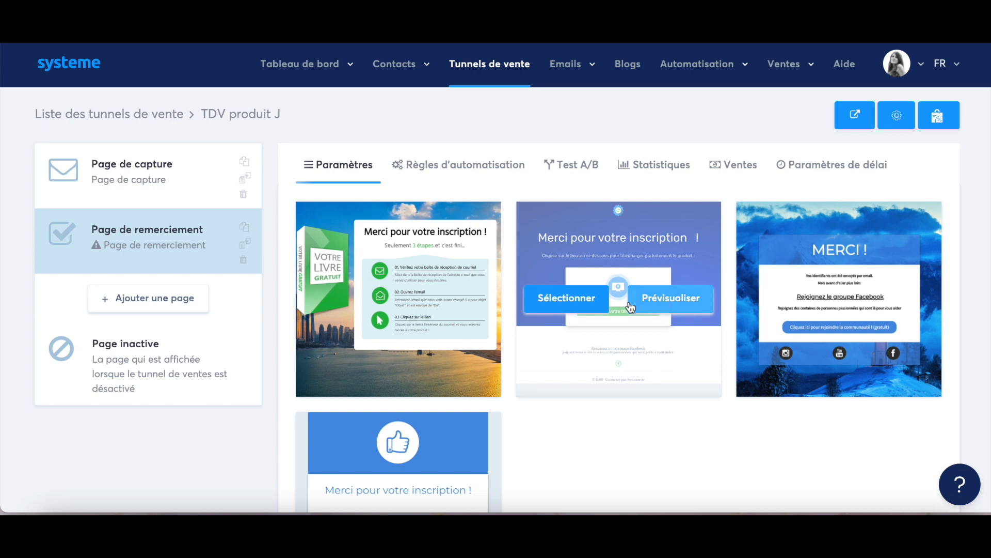
left_click(555, 307)
Add an automation rule to the capture page with the trigger "Inscription sur la page (optin)".
left_click(150, 187)
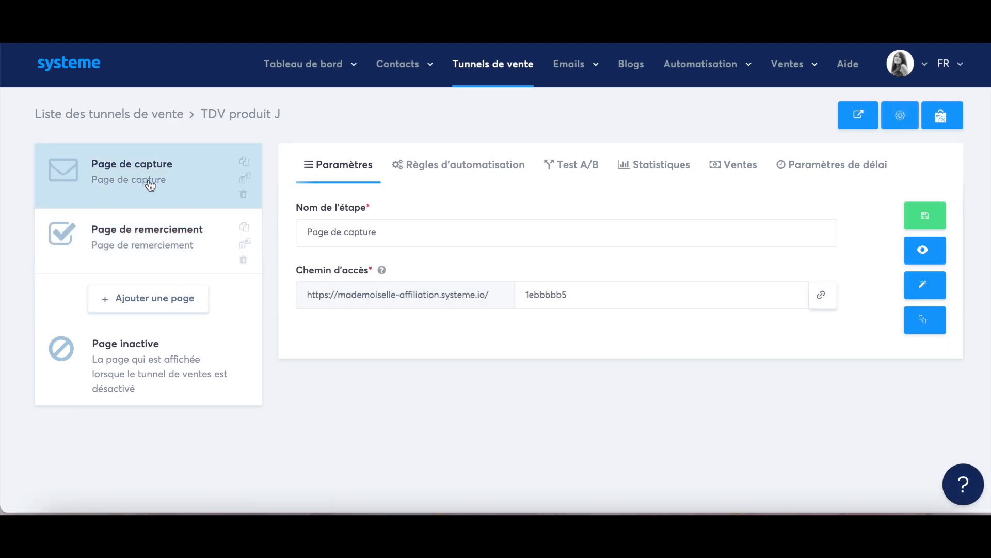
left_click(467, 171)
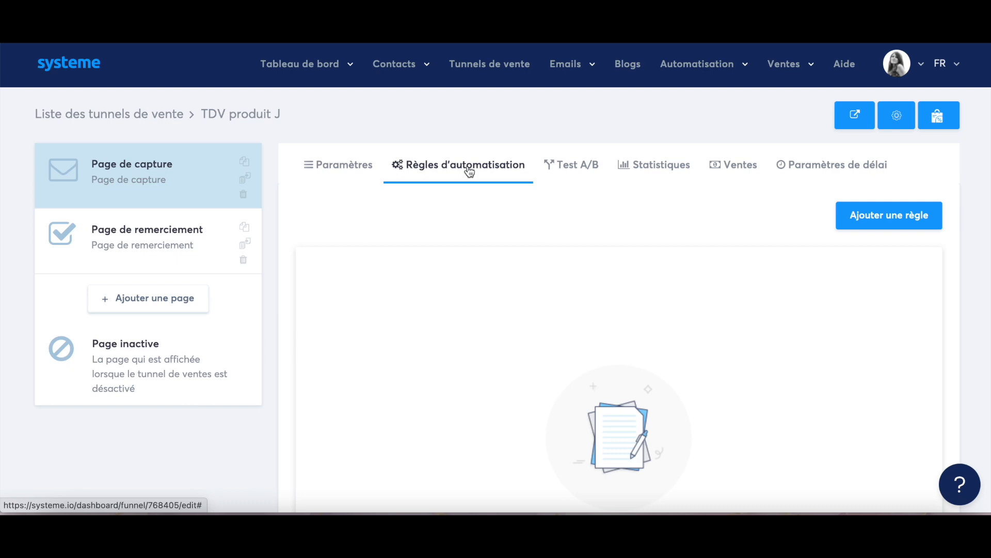
left_click(866, 219)
left_click(443, 261)
Add an "Ajouter un tag" action with the tag "prospect J" to the optin rule and save the rule.
left_click(752, 241)
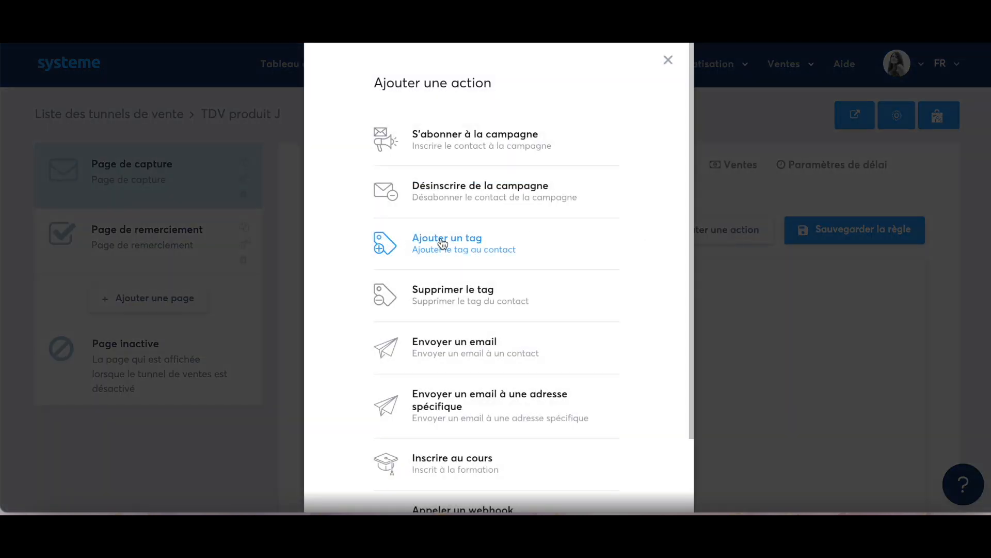
left_click(443, 243)
left_click(663, 316)
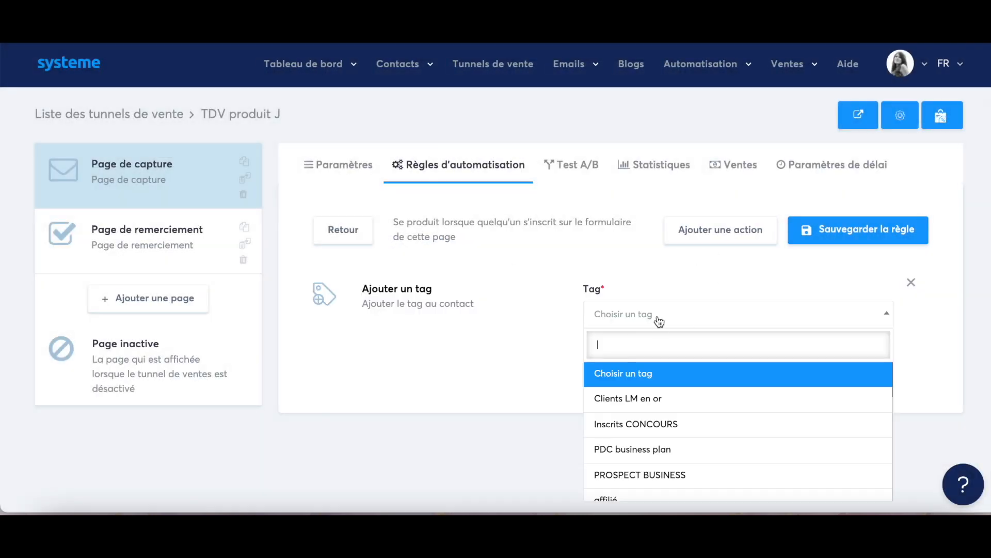
scroll(660, 416, "down", 5)
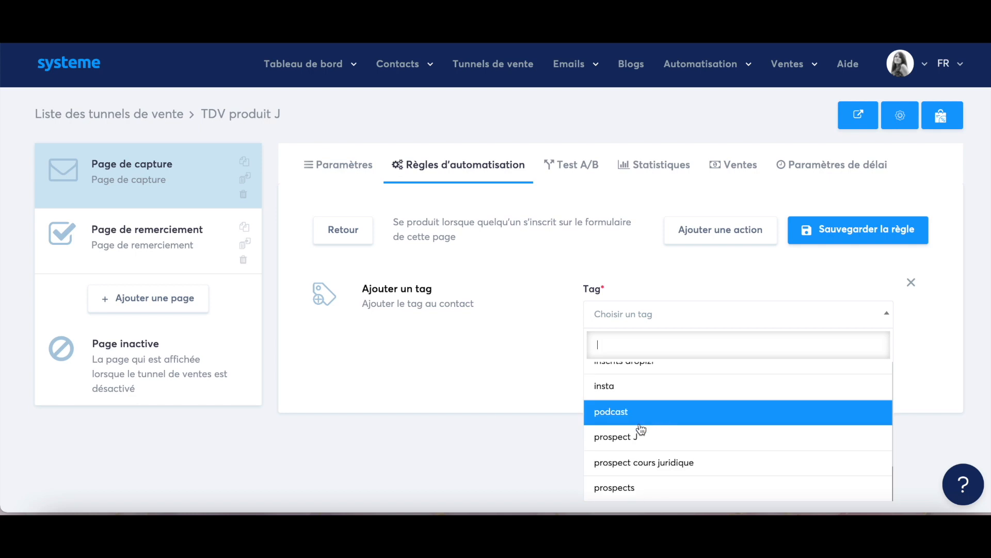
left_click(629, 436)
left_click(850, 232)
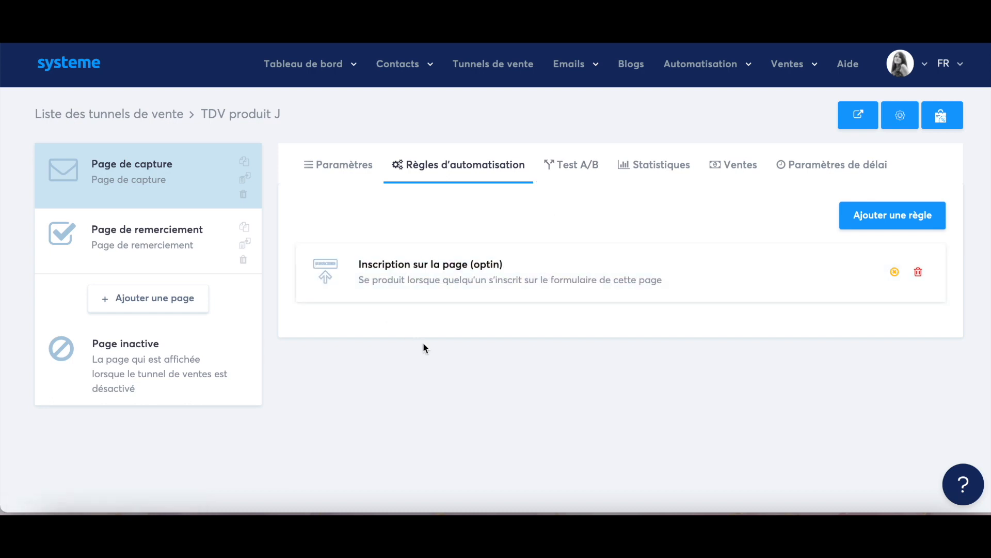
Create an email campaign named "campagne J".
mouse_move(546, 78)
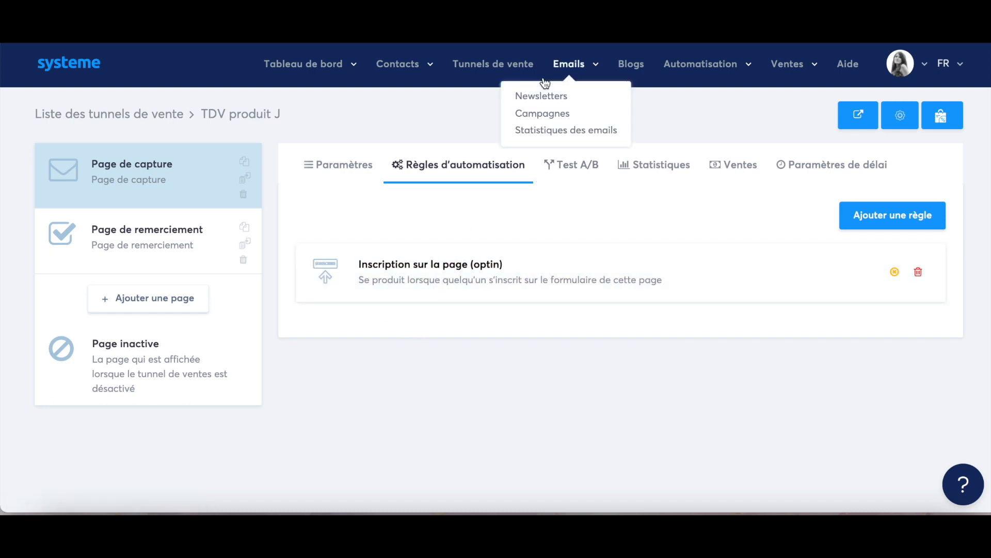
left_click(546, 116)
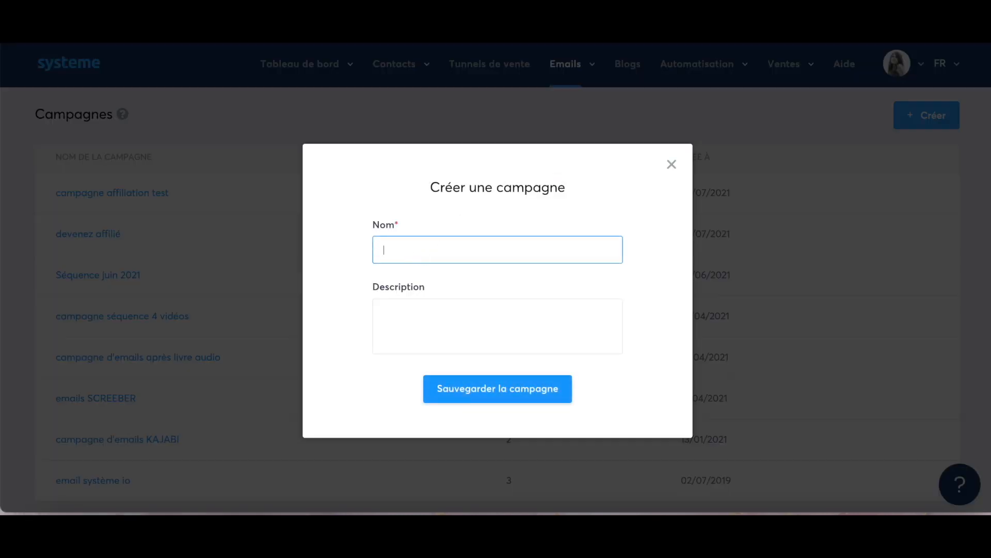
type("campagne J")
left_click(517, 393)
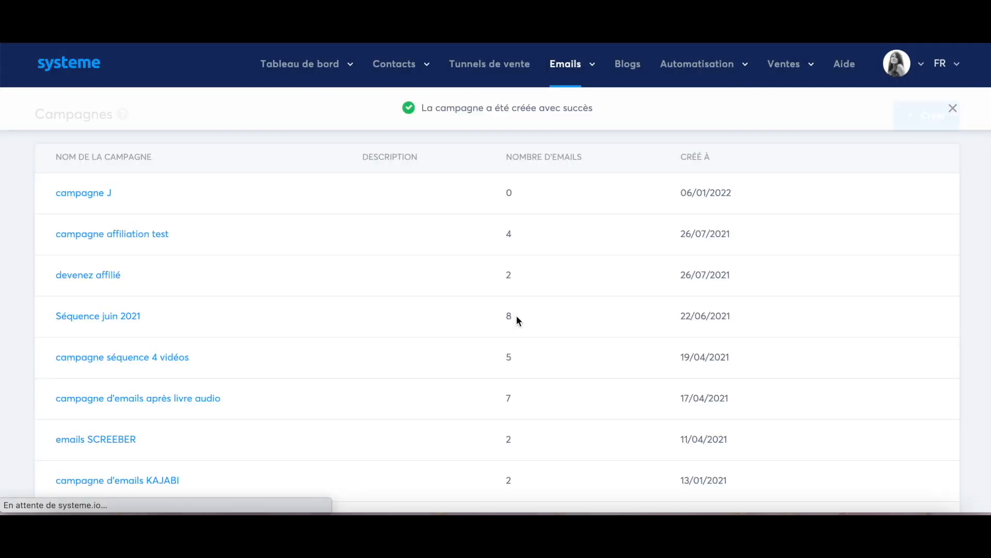
Create an email step in "campagne J" with the subject "sujet", using the classic editor.
left_click(98, 193)
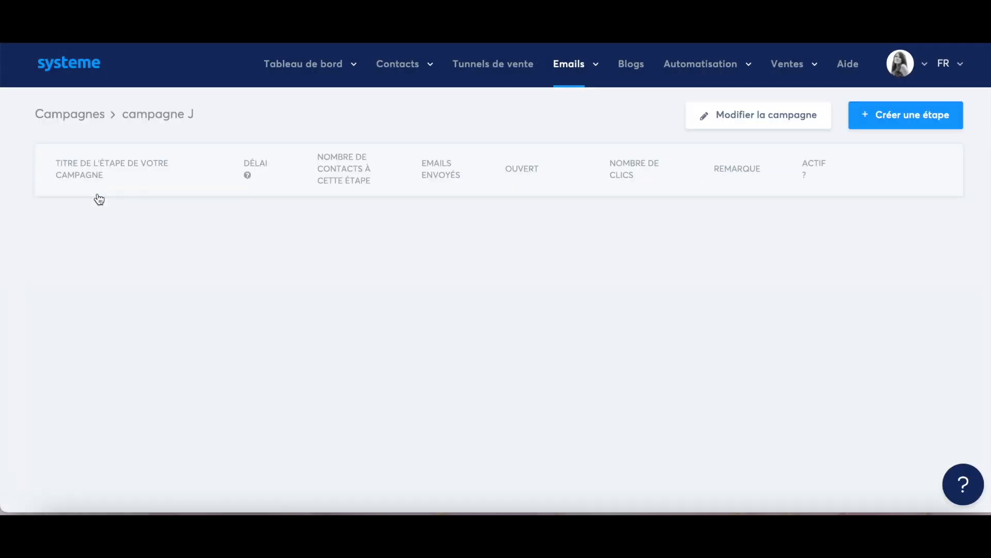
left_click(903, 122)
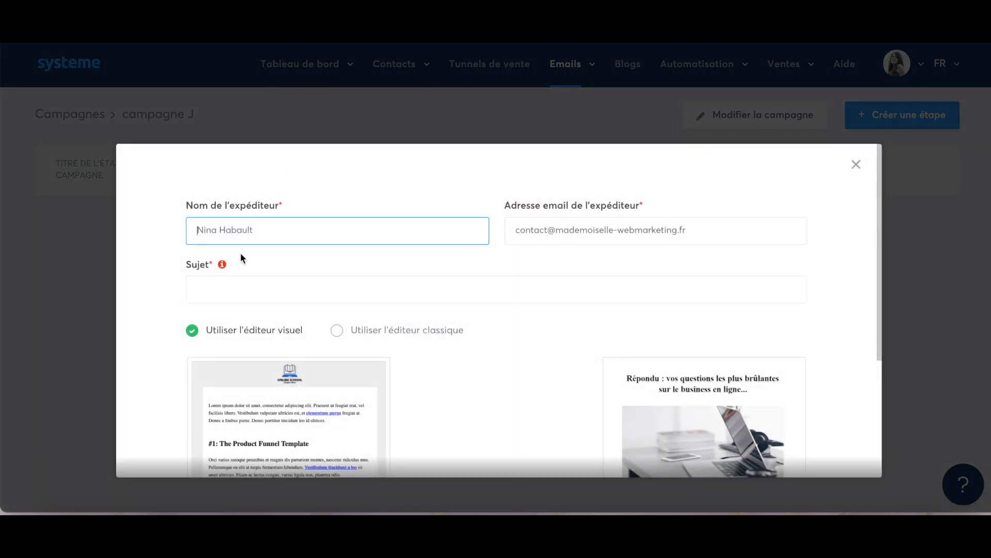
left_click(226, 290)
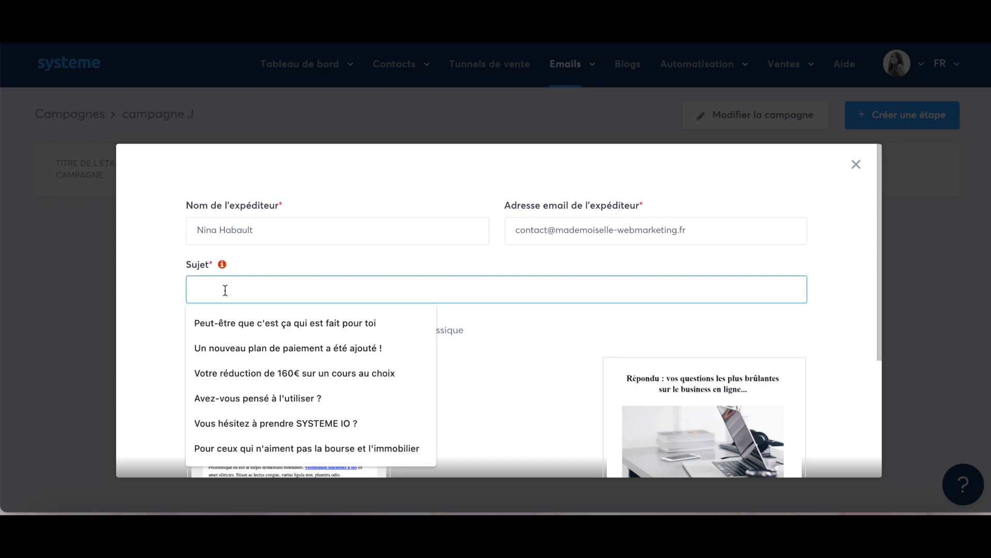
left_click(199, 309)
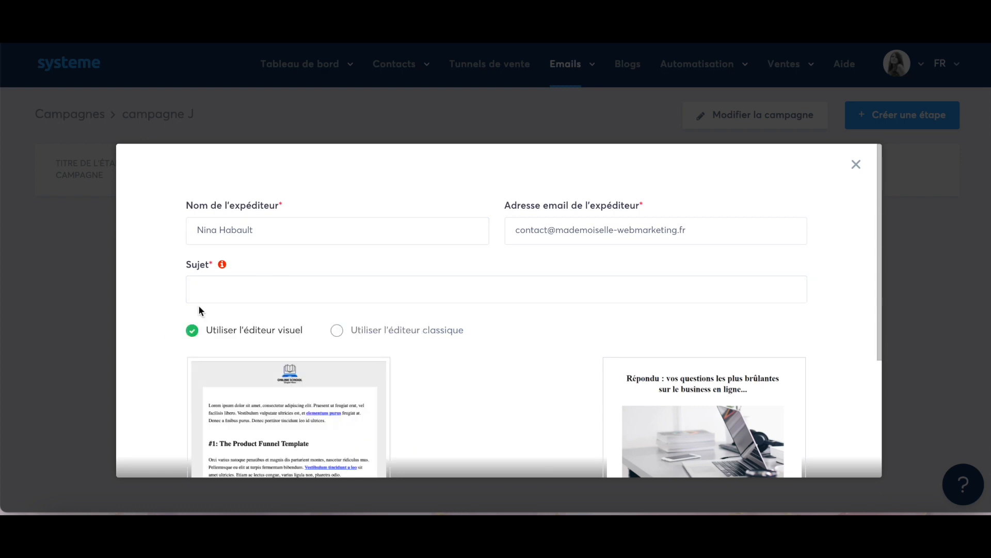
left_click(238, 288)
type("sujet")
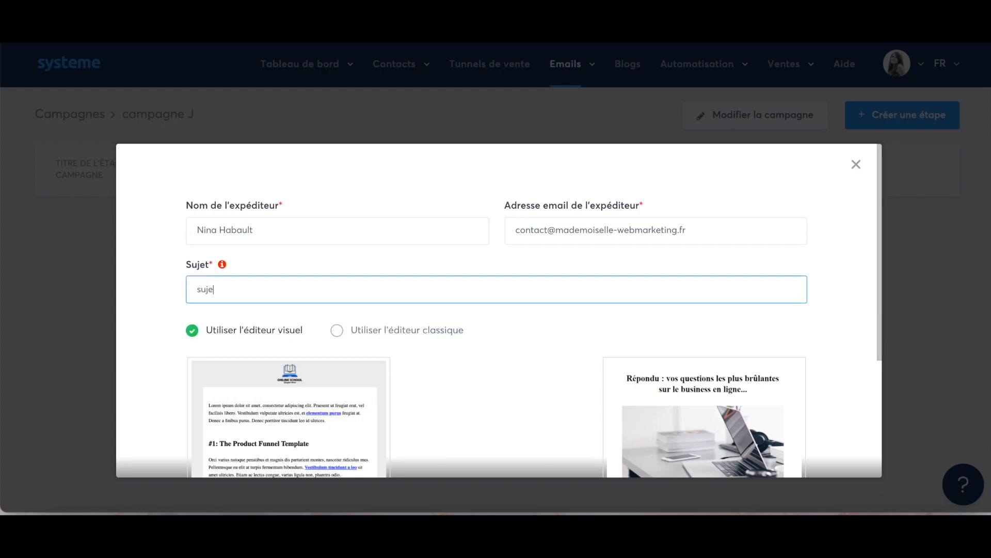
left_click(337, 330)
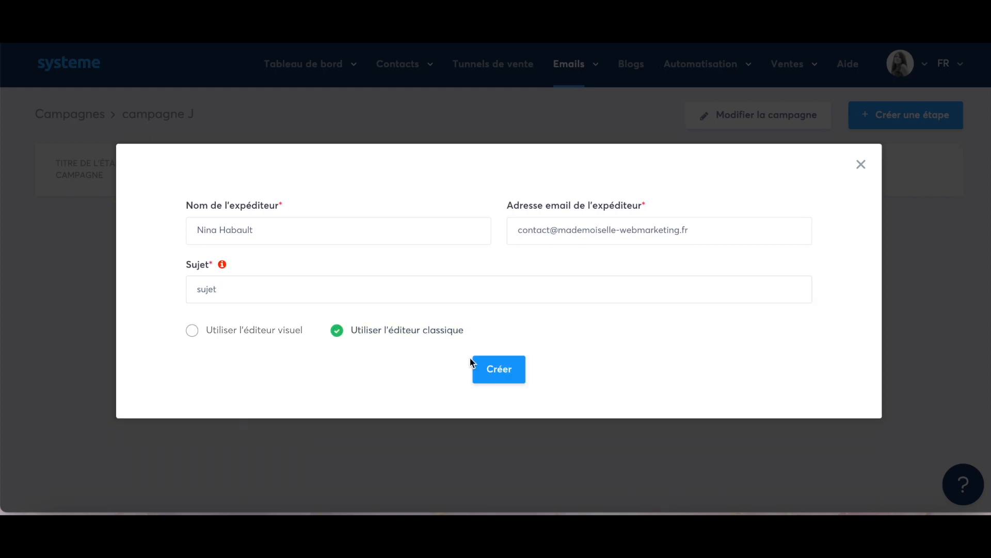
left_click(497, 359)
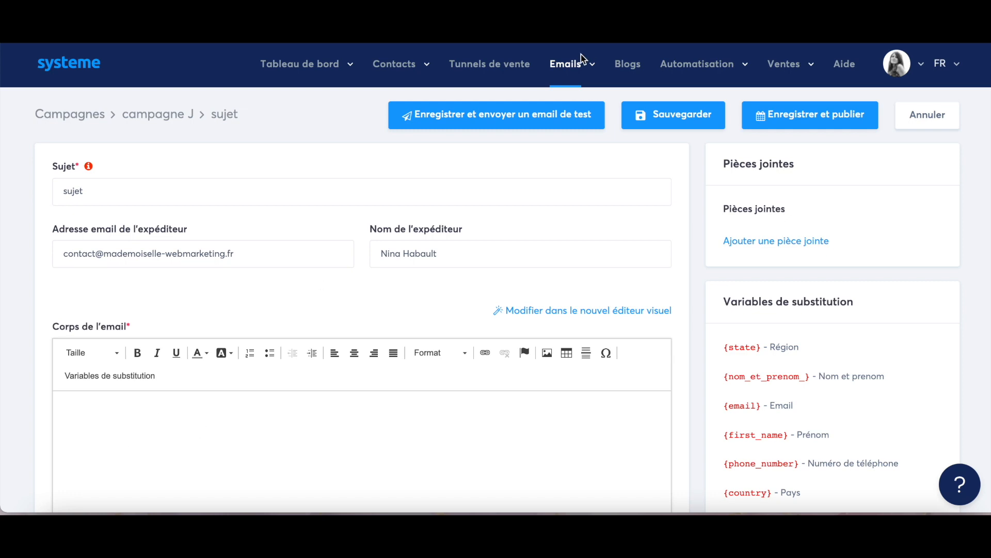
Open the existing "email système io" campaign and examine the sending delays of its email steps.
mouse_move(581, 62)
left_click(540, 113)
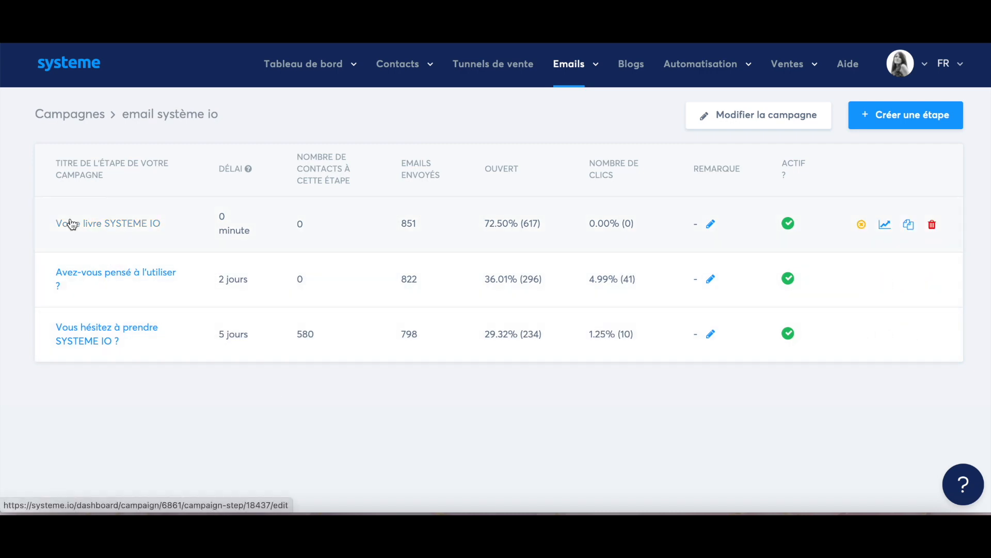
left_click_drag(245, 231, 225, 215)
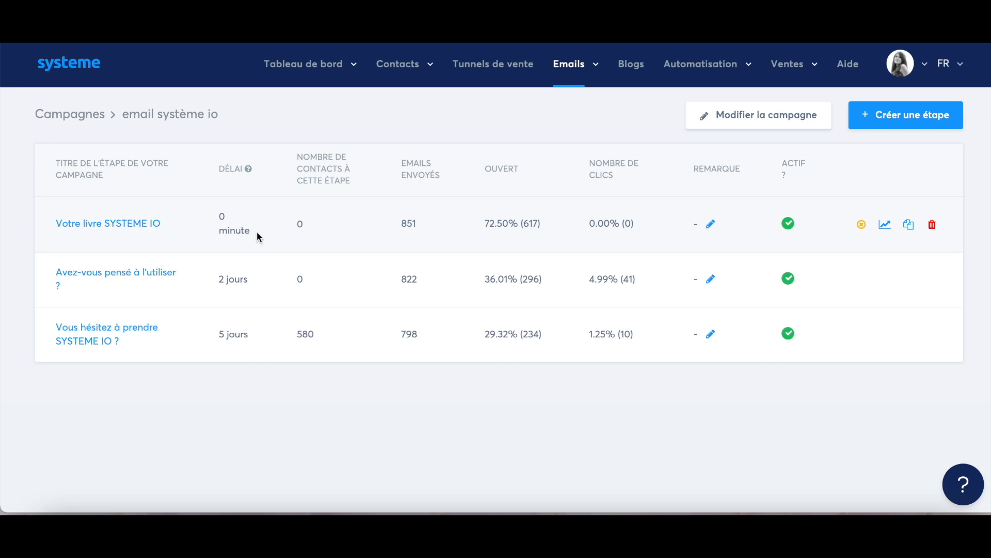
Open the "Votre livre SYSTEME IO" email of the campaign and examine its body text and attachment.
left_click(83, 227)
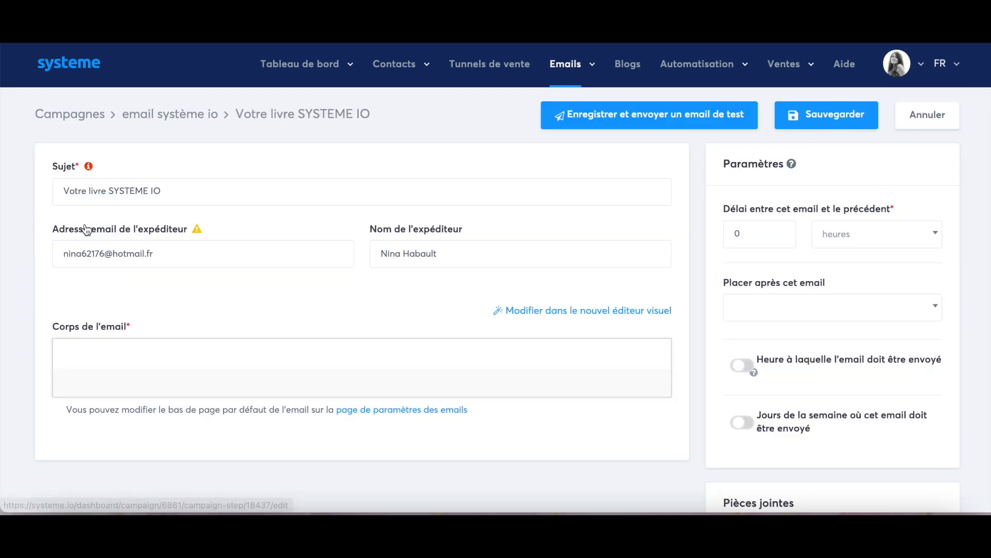
scroll(245, 338, "down", 2)
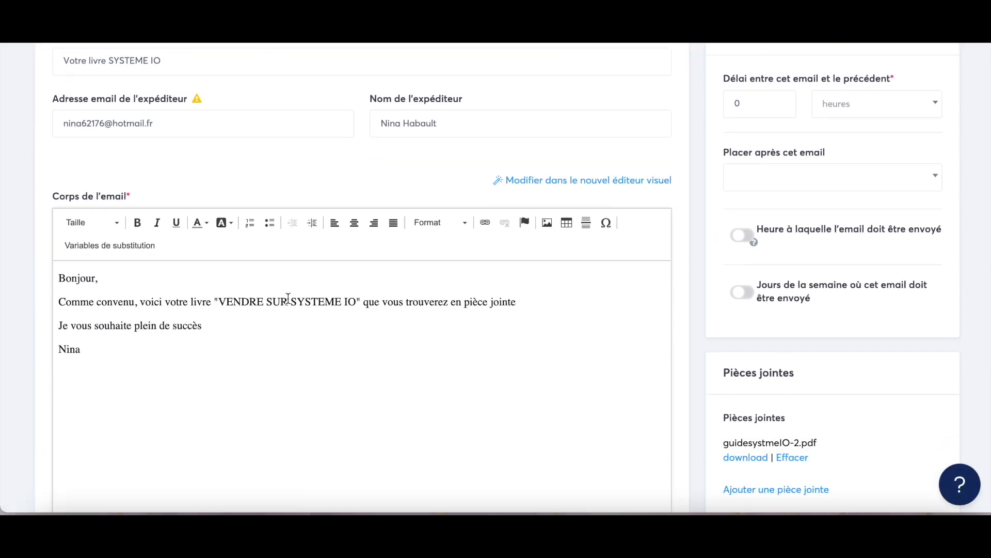
scroll(664, 336, "down", 3)
scroll(289, 263, "up", 5)
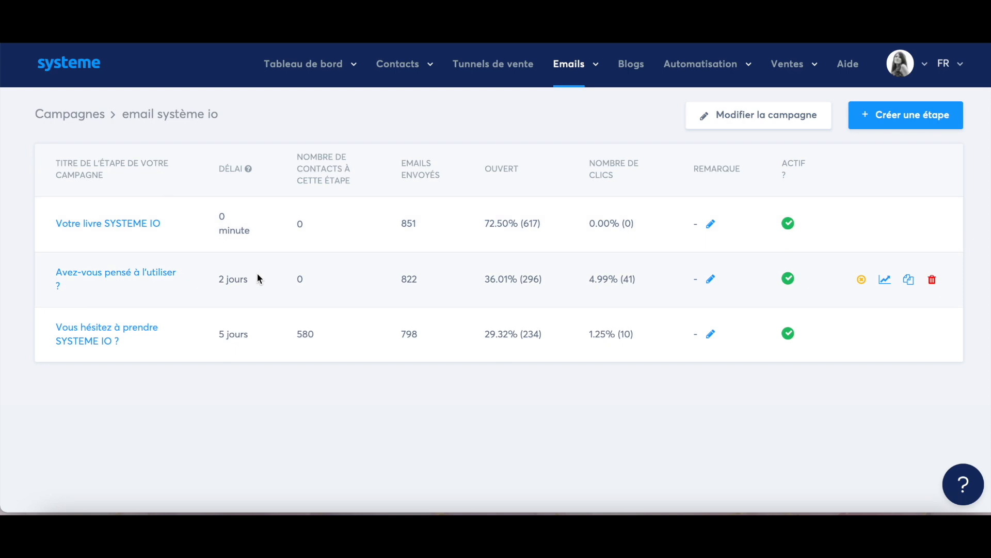
Open the "Avez-vous pensé à l'utiliser ?" email, read its message, and return to the campaign's email list.
left_click(82, 277)
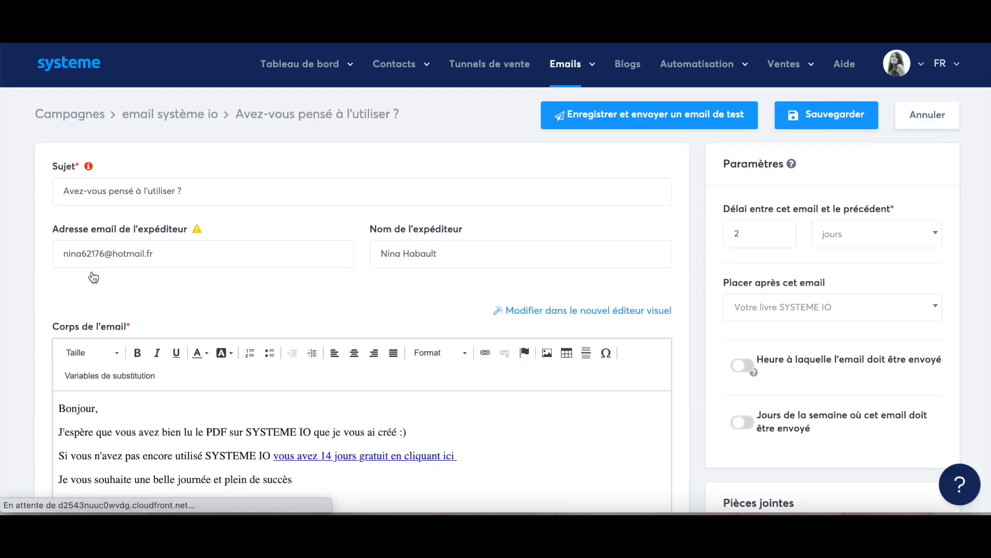
scroll(296, 345, "down", 2)
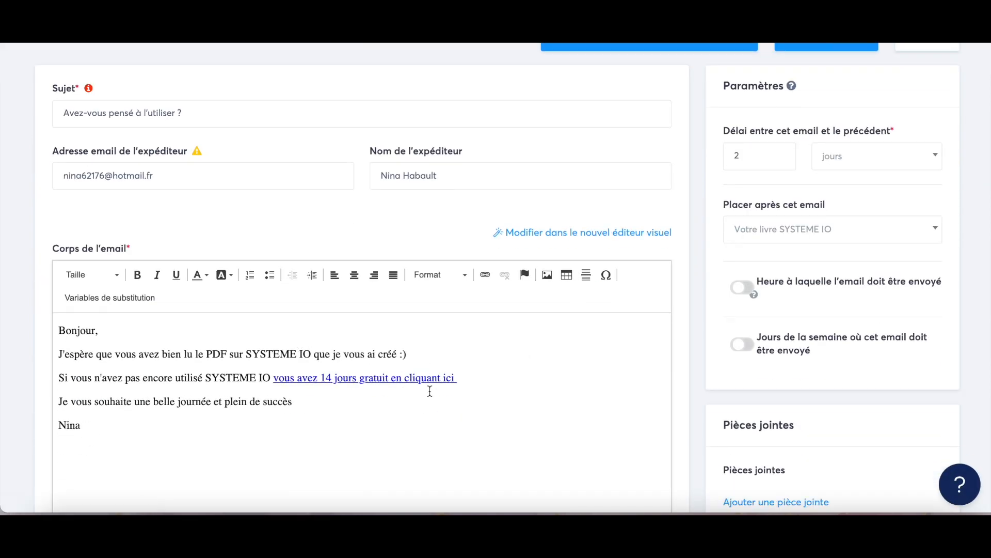
scroll(82, 225, "up", 2)
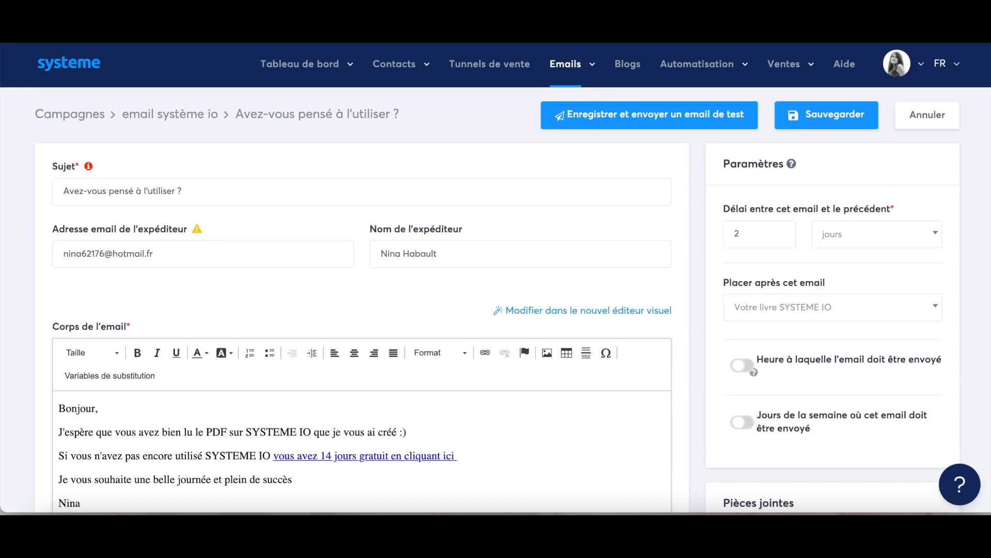
key("super+Left")
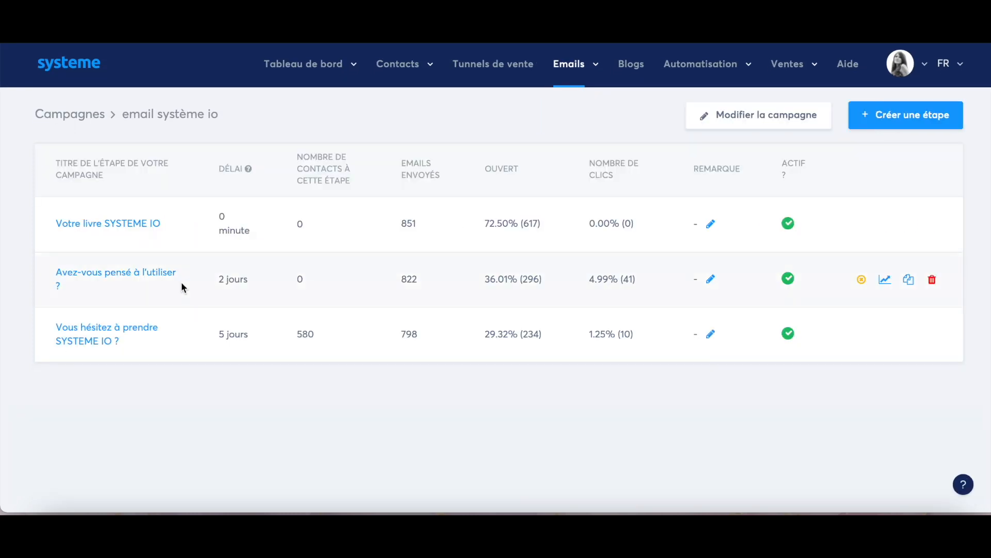
Open the "Vous hésitez à prendre SYSTEME IO ?" email and read through its full body text.
left_click(122, 335)
scroll(236, 369, "down", 5)
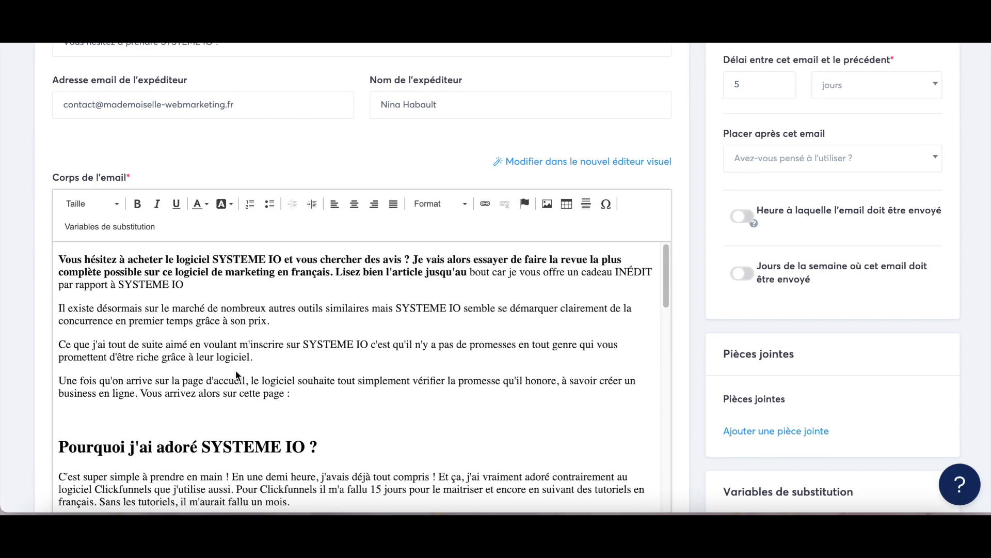
scroll(235, 370, "down", 15)
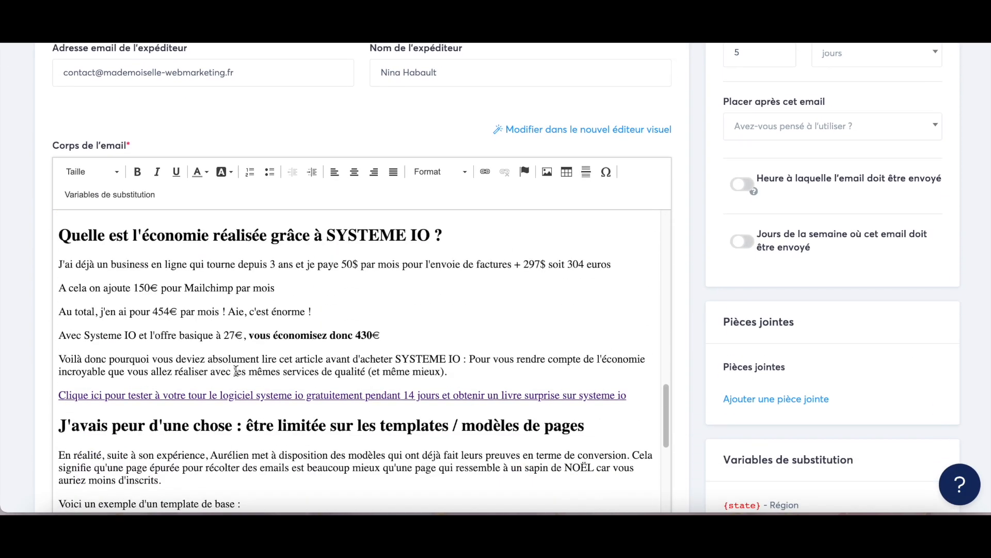
scroll(235, 371, "down", 5)
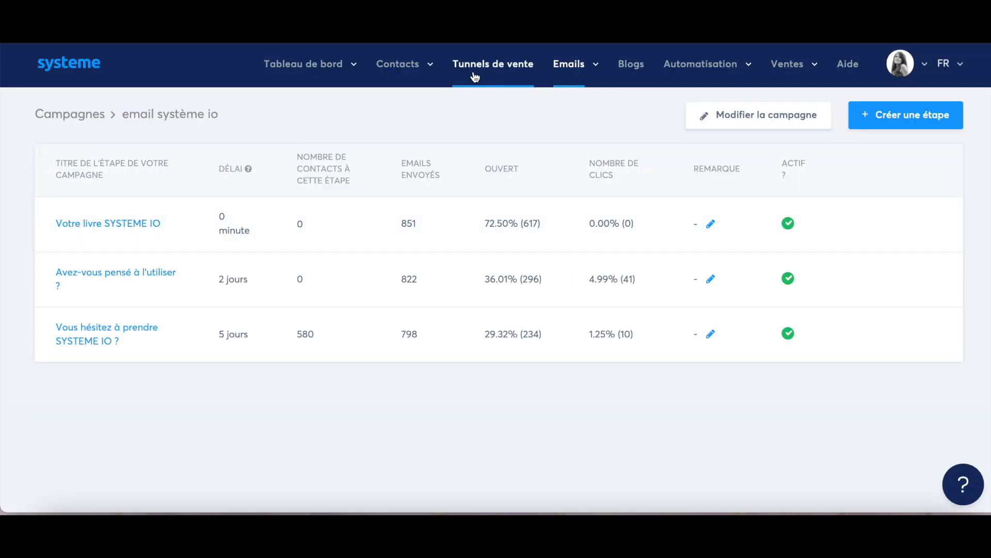
Open the optin automation rule of the capture page in the "TDV produit J" funnel.
left_click(490, 72)
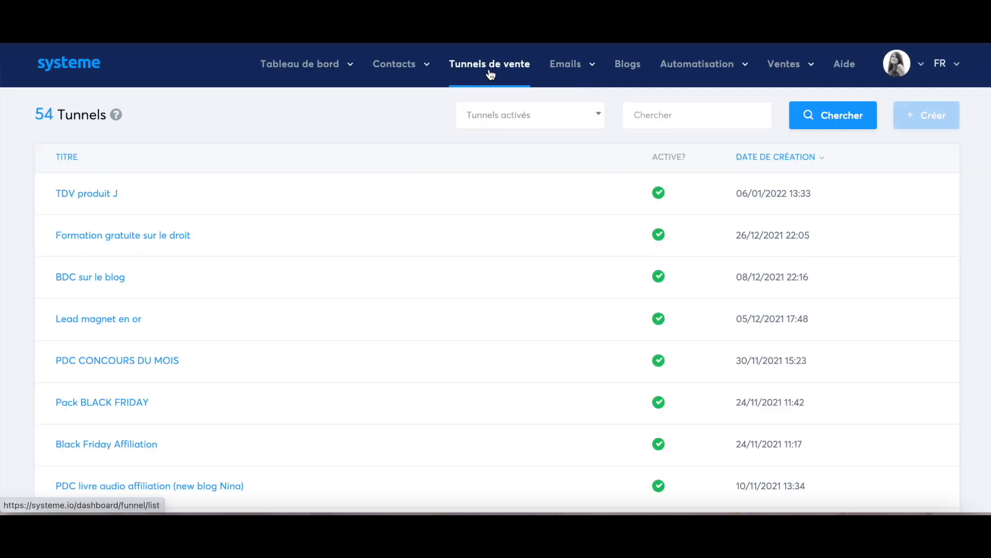
left_click(92, 195)
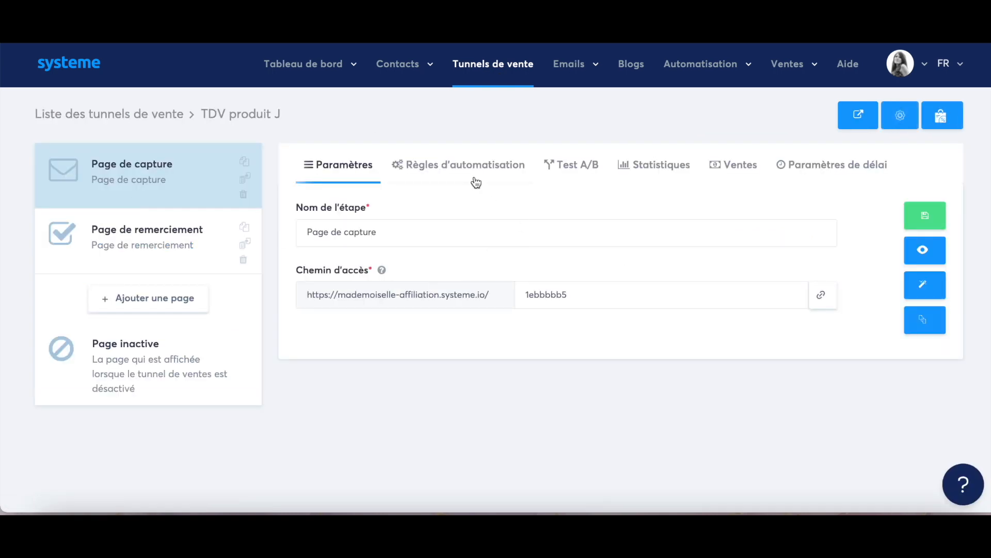
left_click(474, 181)
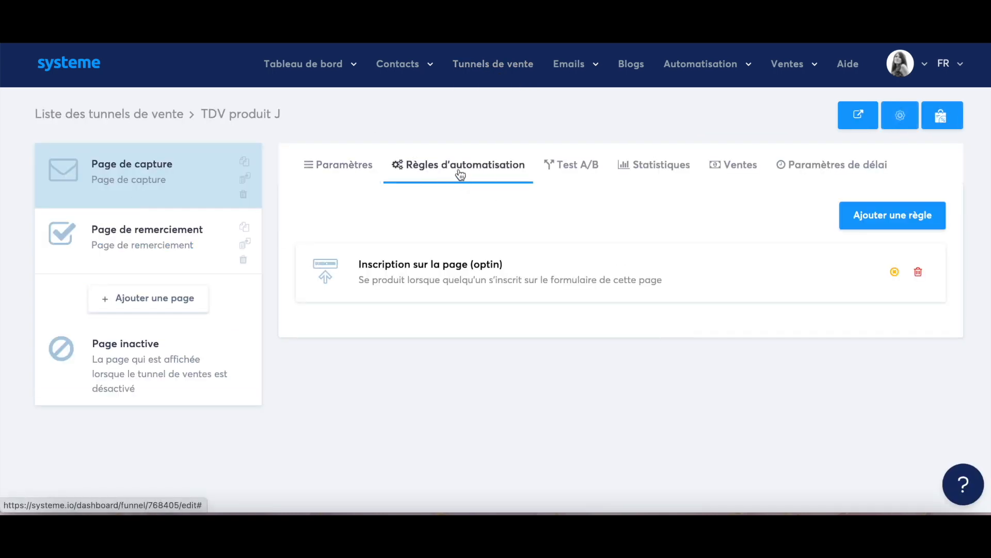
left_click(429, 271)
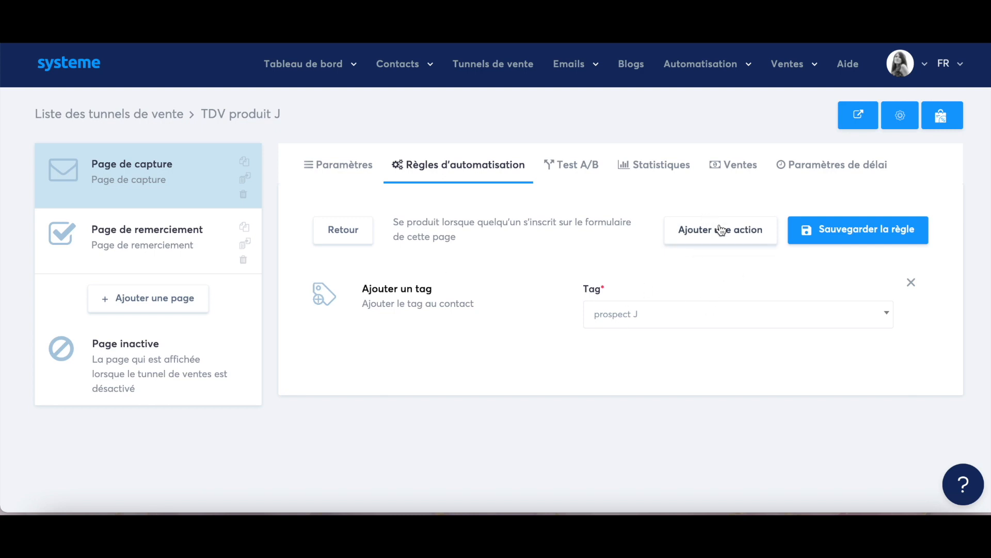
Add a "S'abonner à la campagne" action with "campagne J" to the optin rule and save the rule.
left_click(721, 230)
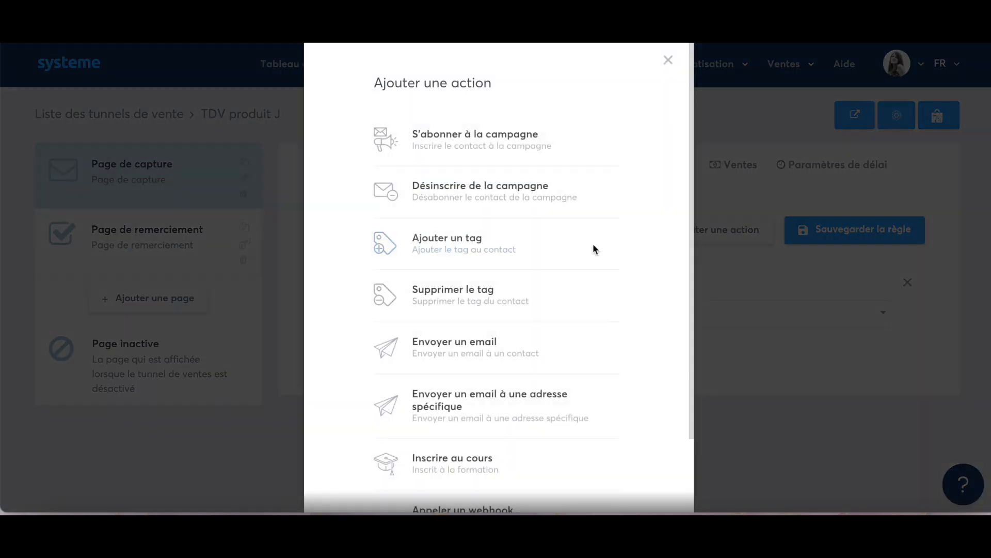
left_click(454, 138)
scroll(513, 404, "down", 2)
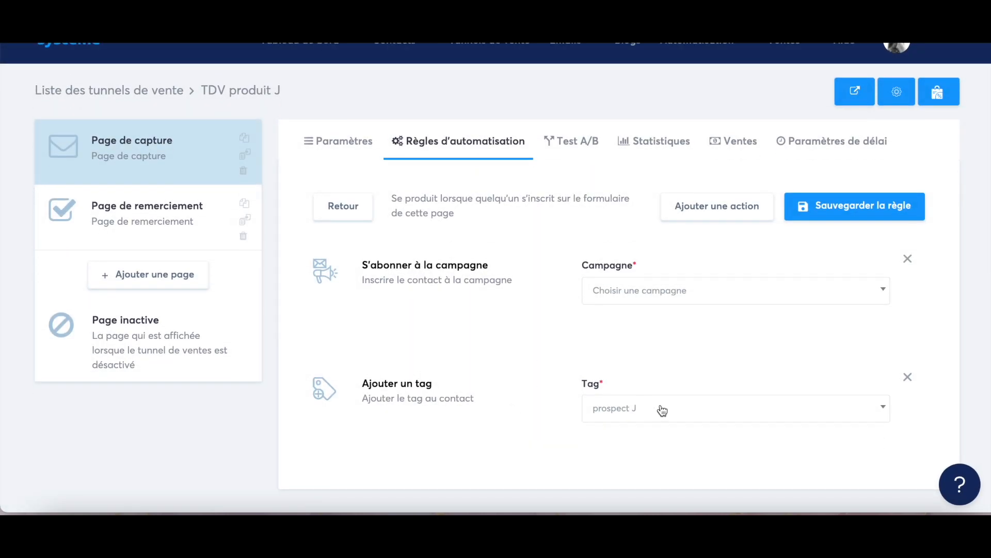
left_click(643, 298)
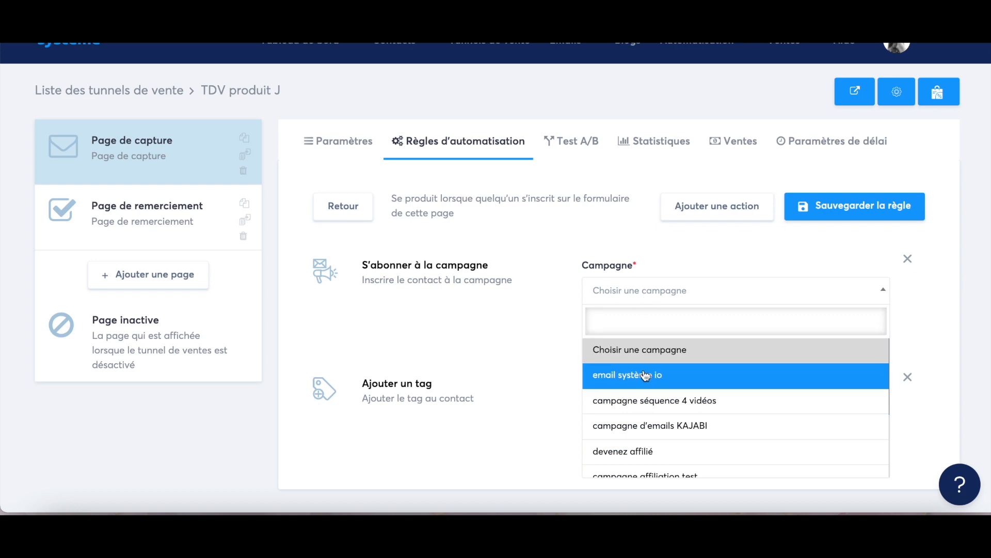
scroll(646, 374, "down", 2)
left_click(627, 464)
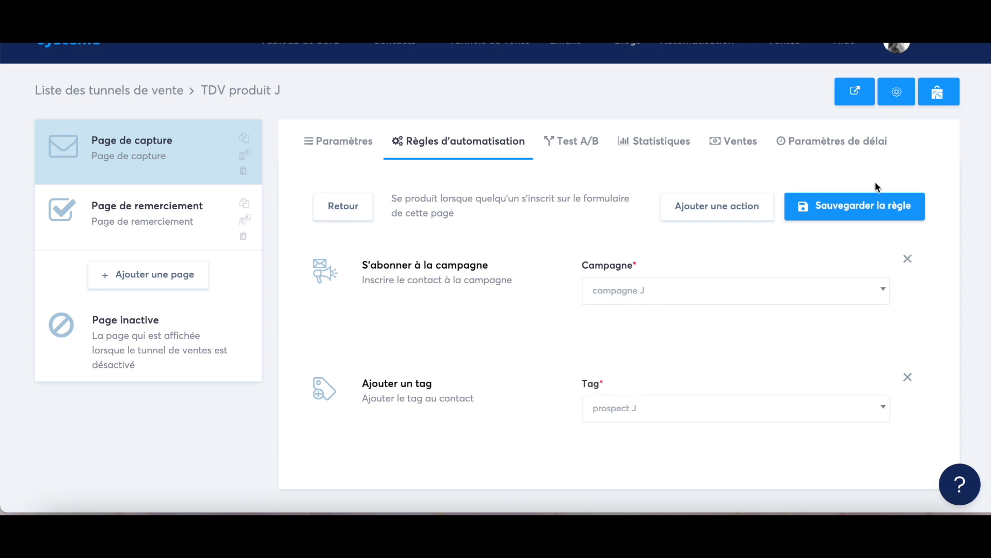
left_click(841, 207)
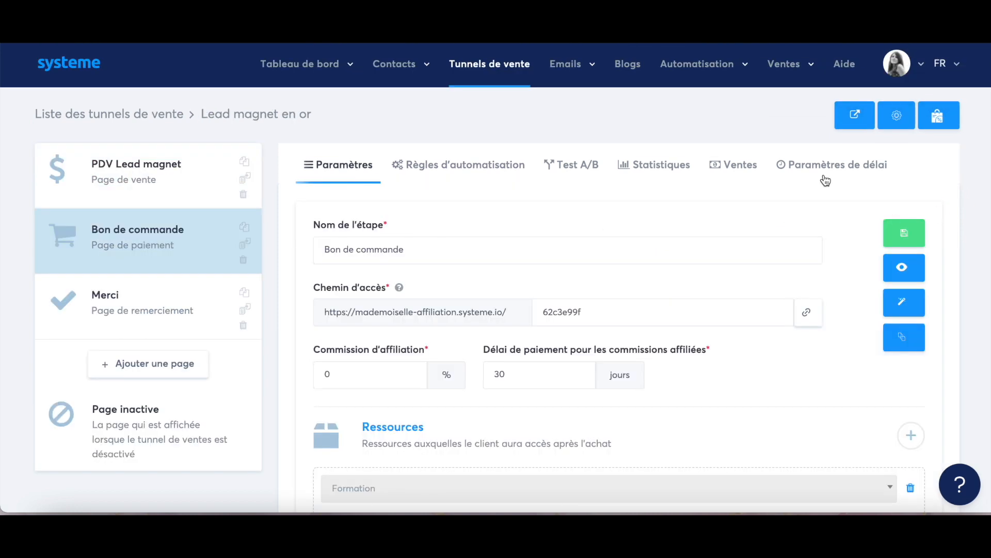
Preview the "PDV Lead magnet" sales page of the "Lead magnet en or" funnel and look through its content.
left_click(137, 187)
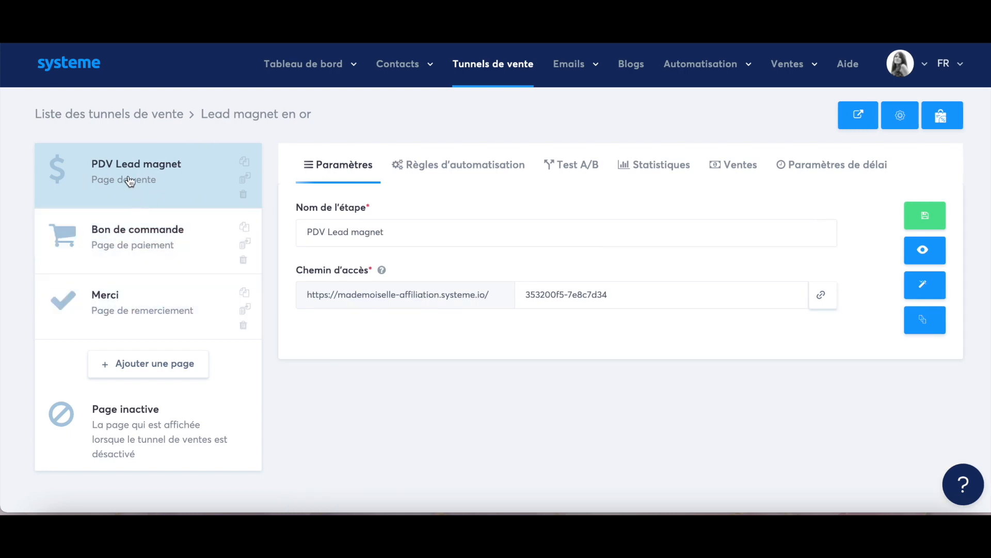
left_click(924, 249)
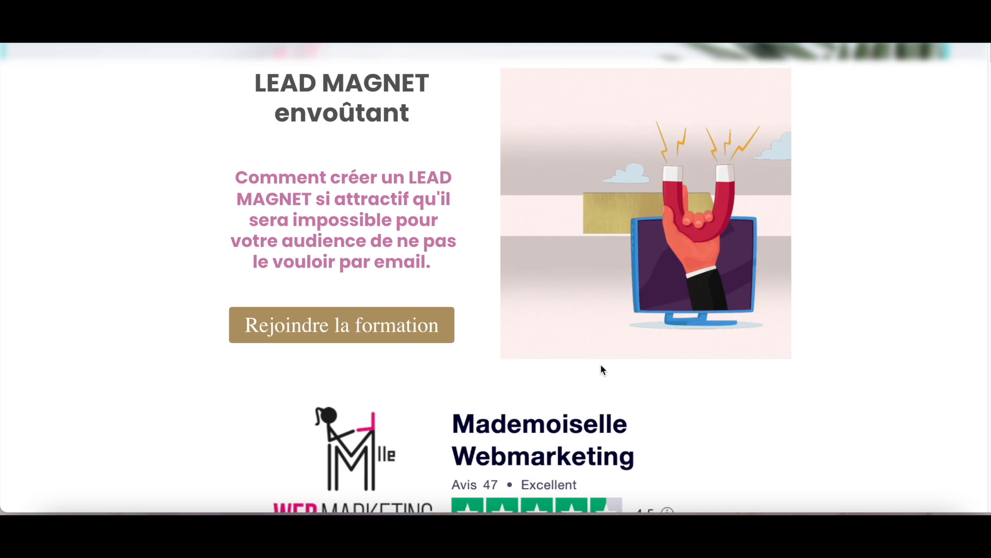
scroll(600, 364, "down", 1)
scroll(600, 364, "down", 15)
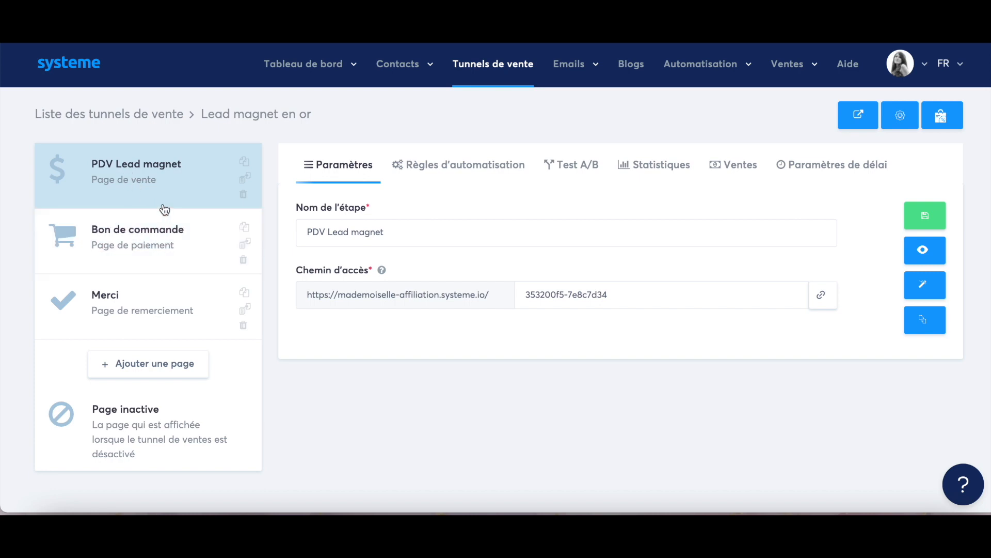
Examine the "Nouvelle vente" automation rule on the "Bon de commande" page of the "Lead magnet en or" funnel.
left_click(476, 172)
left_click(132, 237)
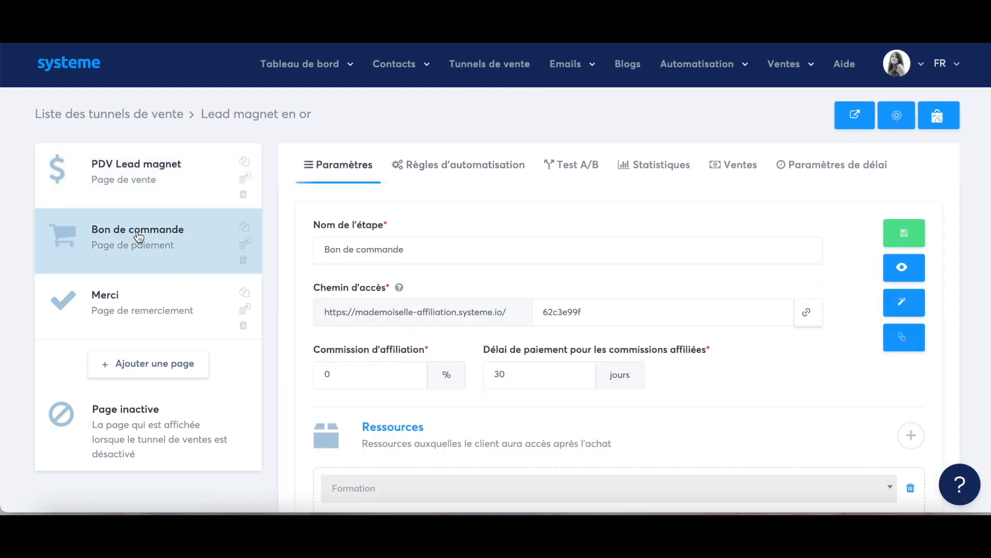
left_click(458, 175)
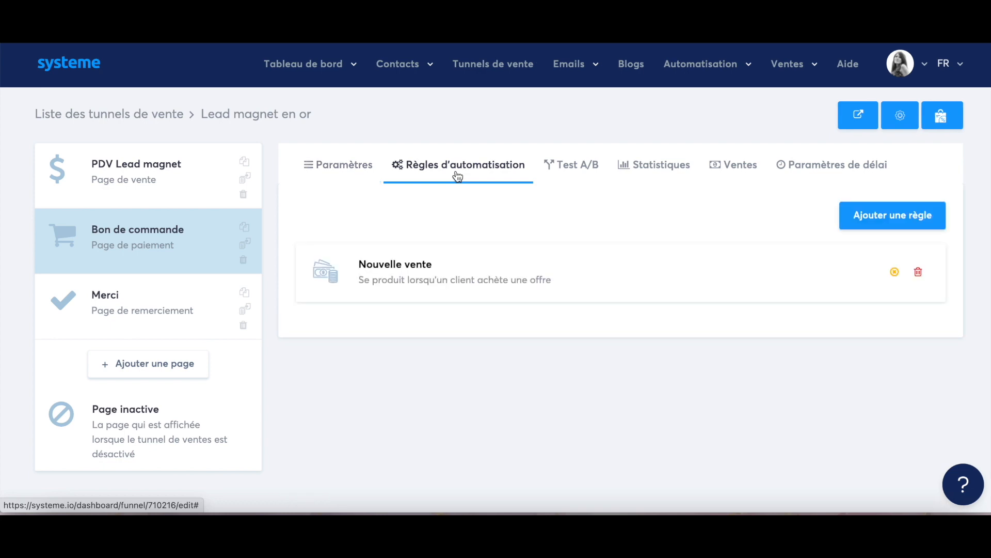
left_click(459, 276)
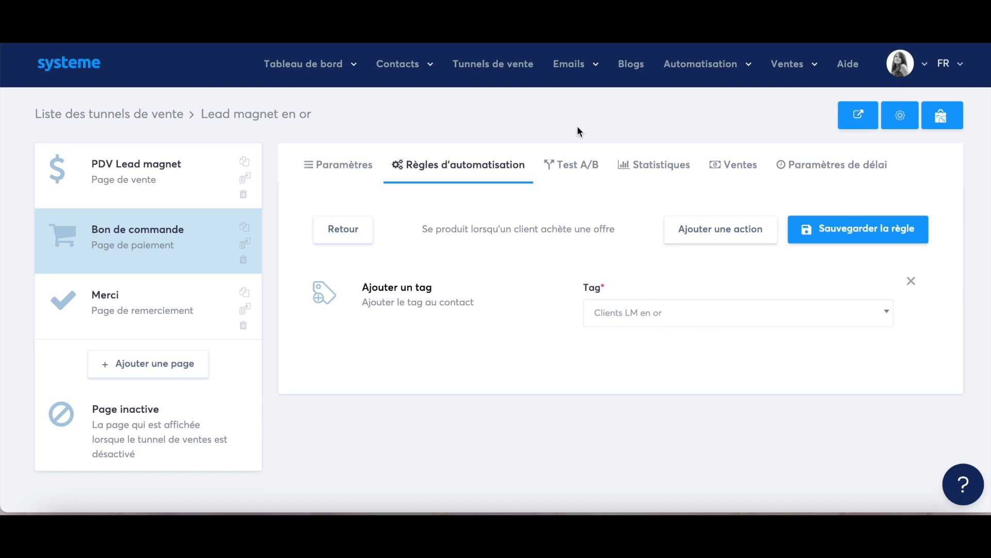
Start a new global automation rule with the trigger "Tag ajouté" for the tag "clients formations J".
mouse_move(697, 70)
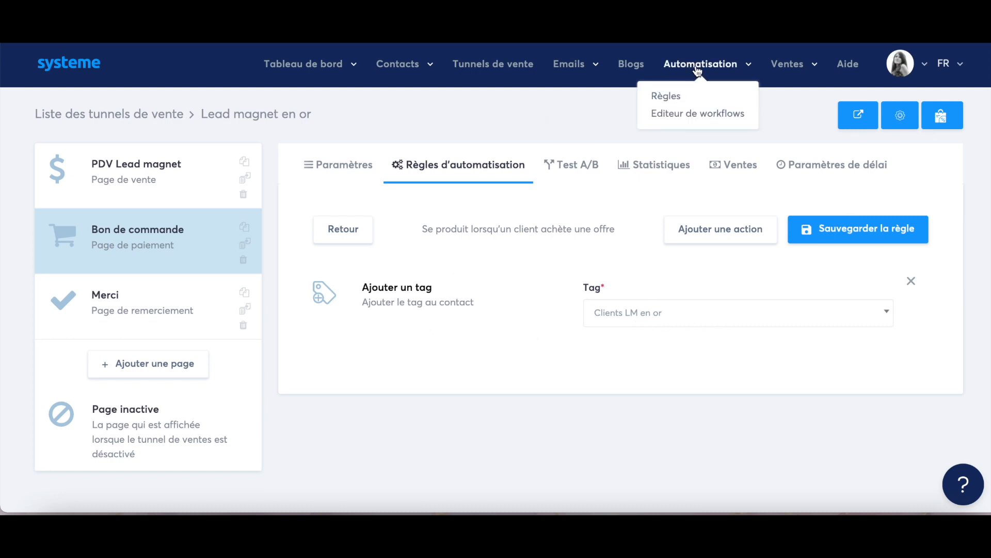
left_click(665, 98)
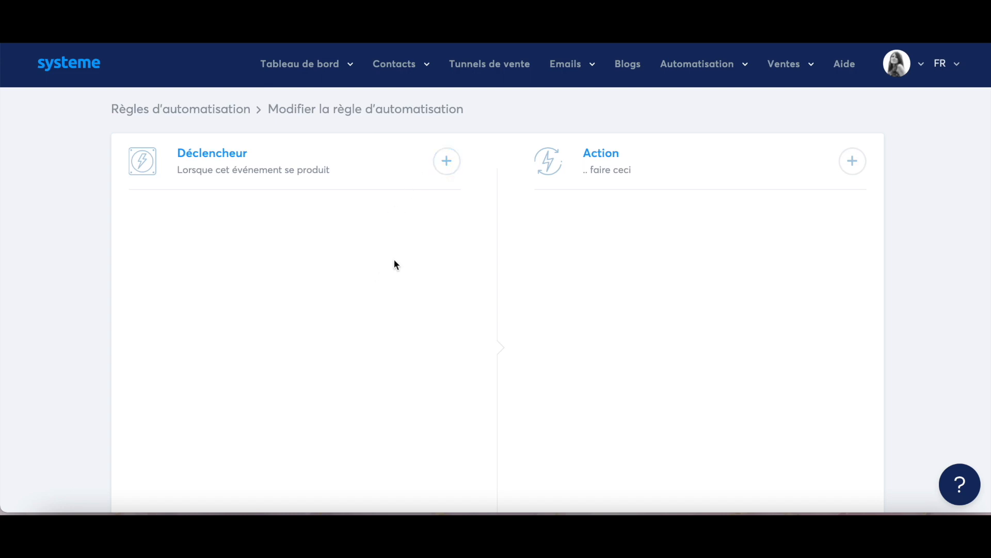
left_click(447, 162)
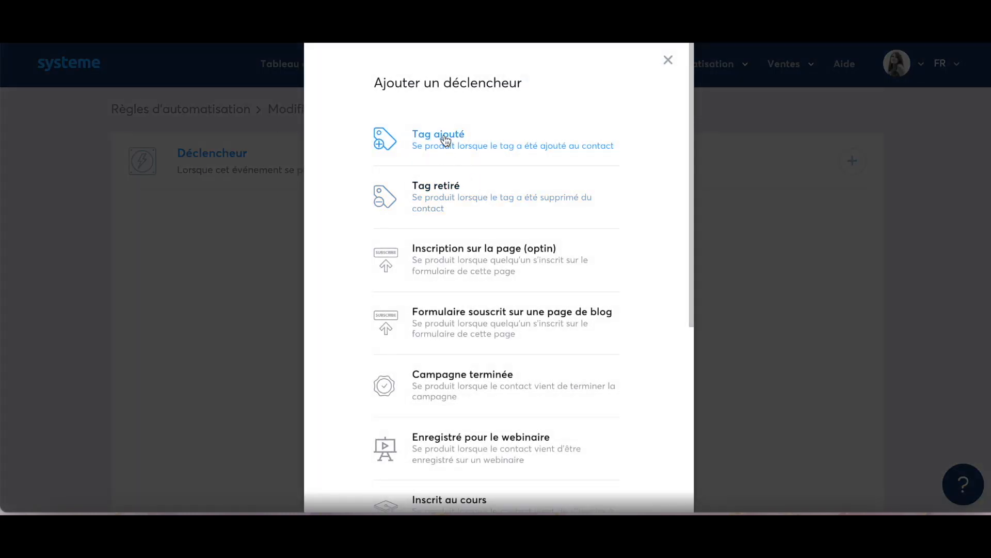
left_click(448, 140)
left_click(347, 288)
scroll(299, 382, "down", 8)
scroll(261, 417, "up", 1)
scroll(260, 417, "up", 6)
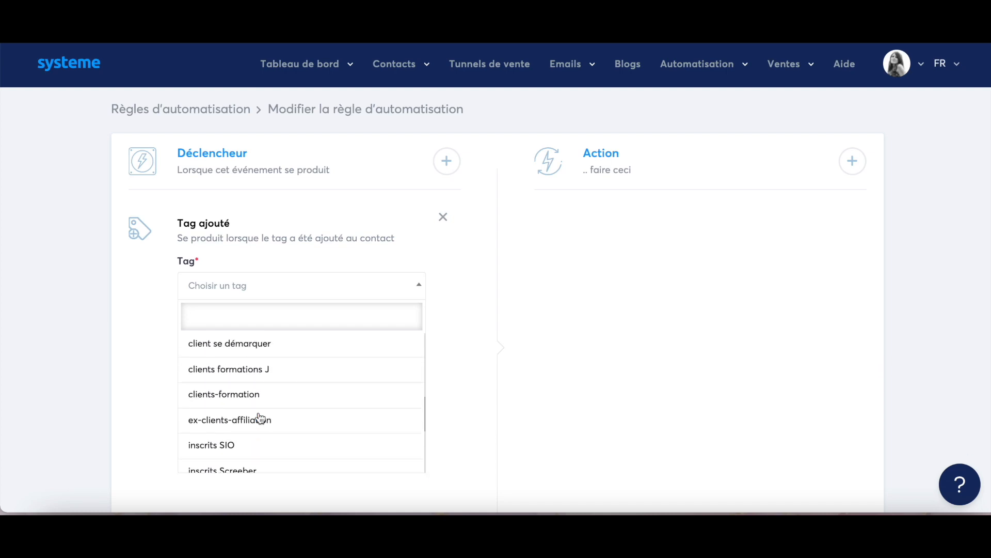
left_click(259, 418)
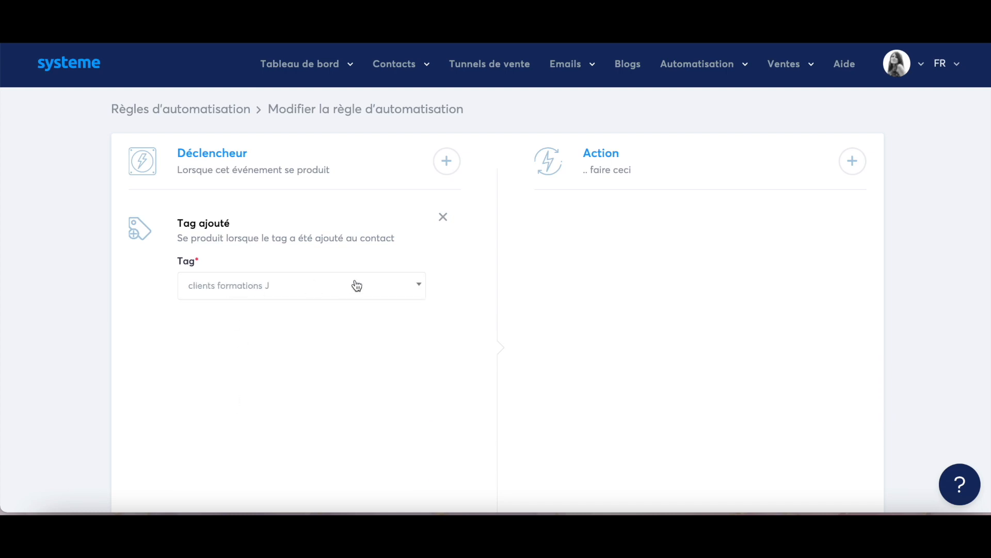
Add a "Désinscrire de la campagne" action for "campagne J" to the new rule and save it.
left_click(852, 160)
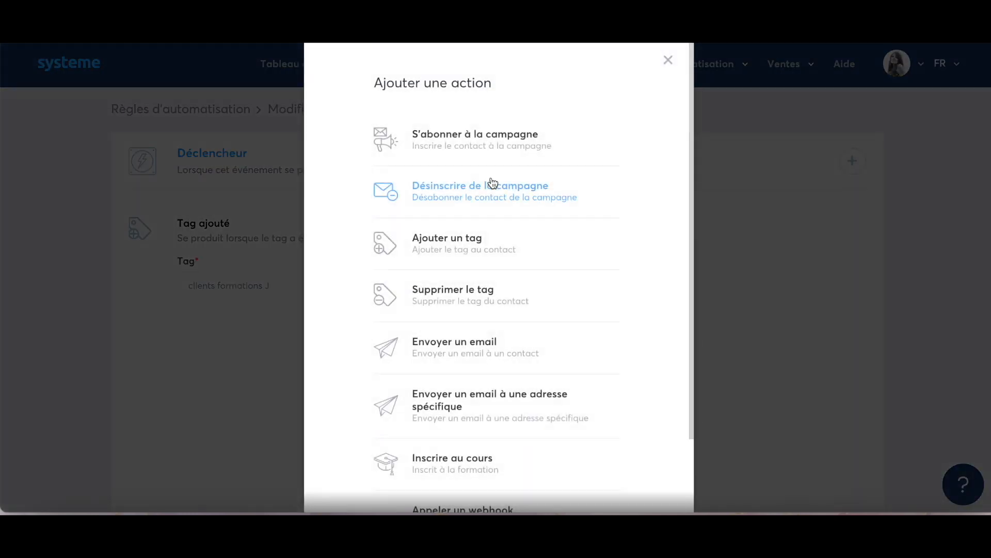
left_click(454, 191)
left_click(671, 297)
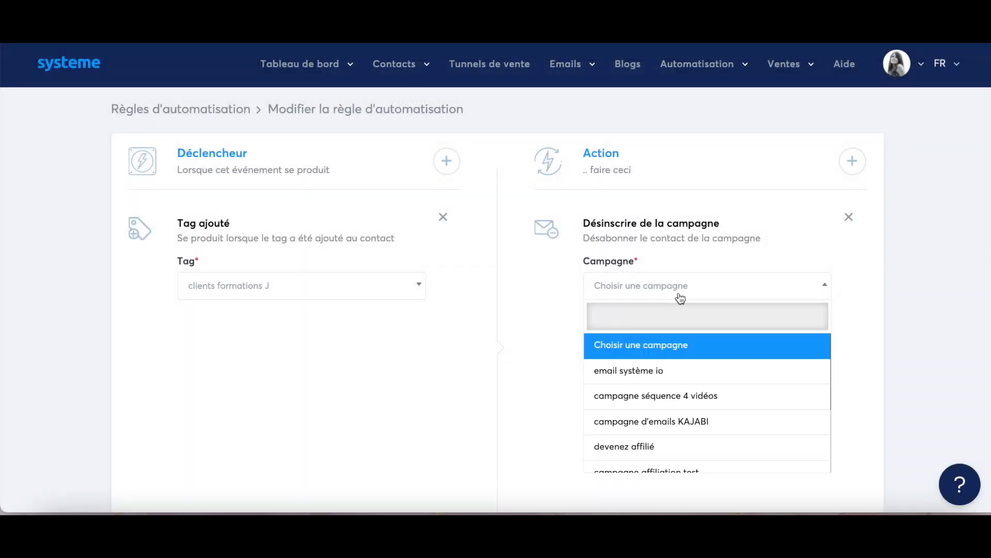
scroll(661, 383, "down", 3)
left_click(632, 463)
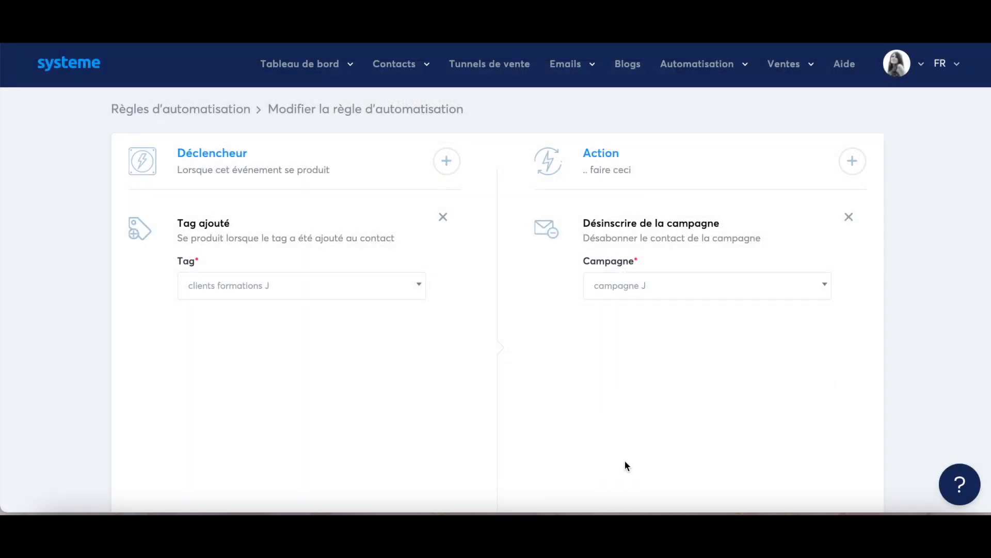
scroll(682, 398, "down", 3)
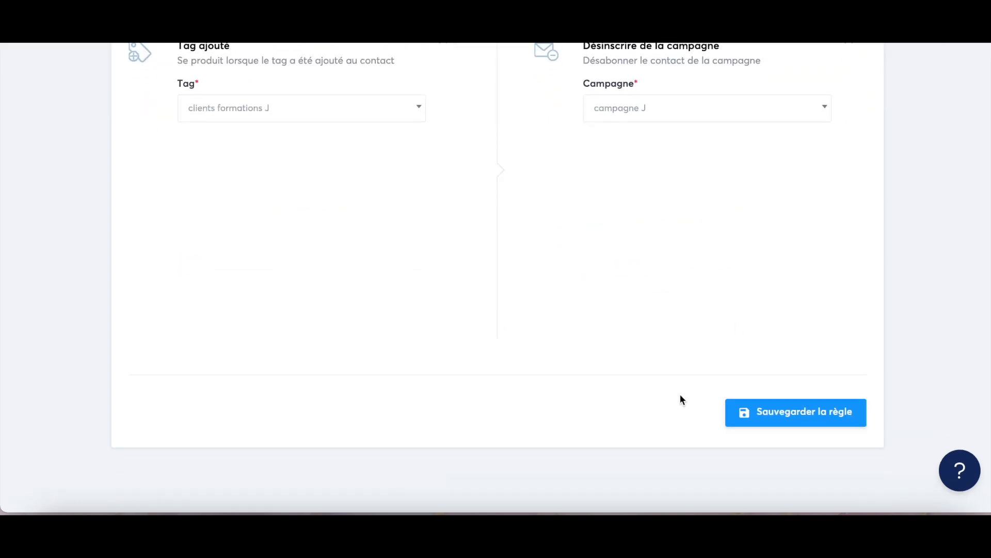
left_click(764, 427)
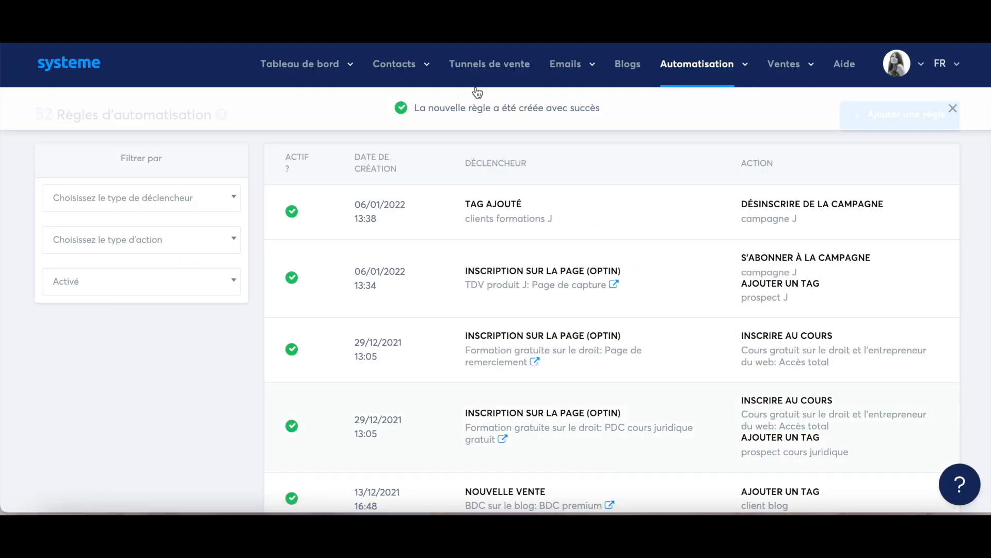
Reopen the saved "Tag ajouté" rule for "clients formations J" to review its trigger and action.
left_click(488, 208)
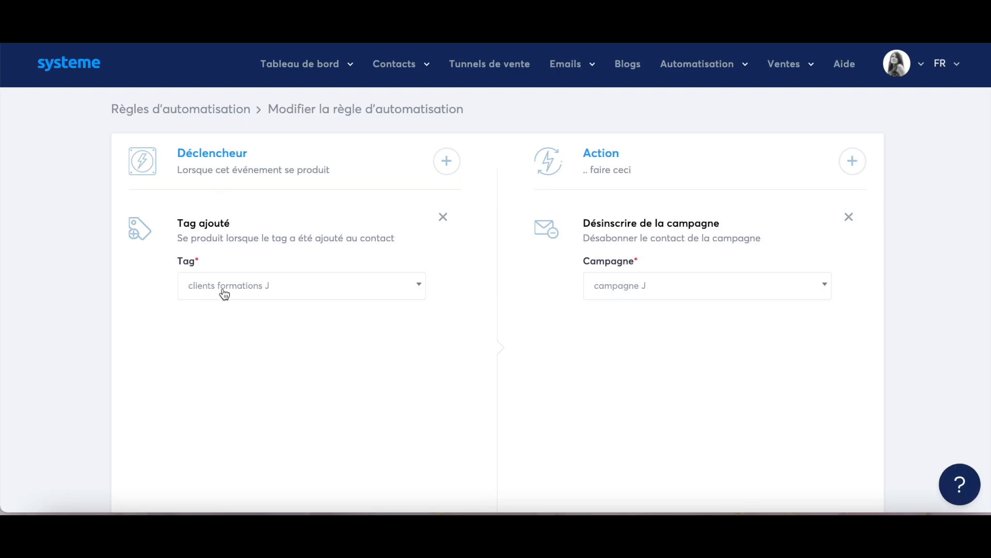